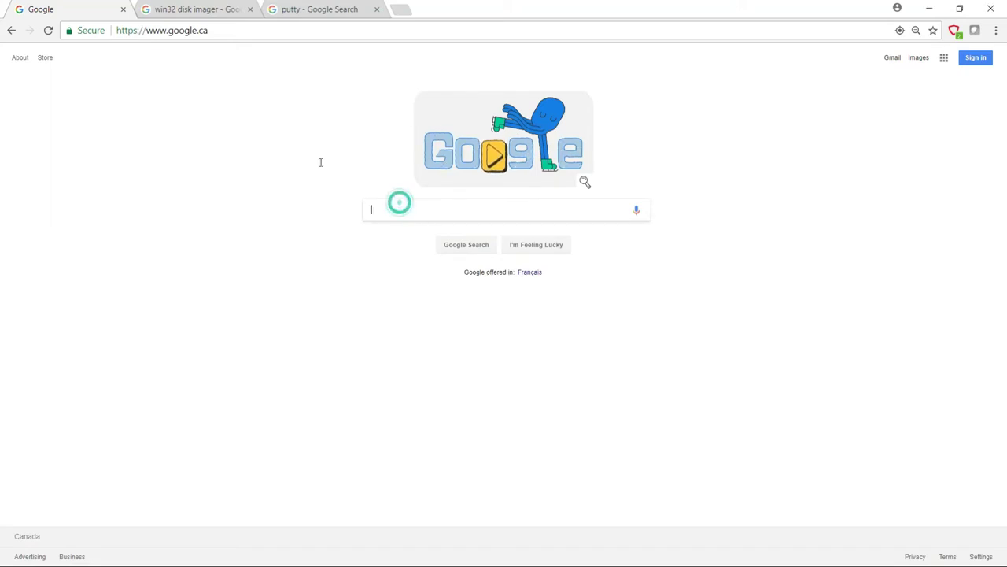
Search Google for 'armbian orange pi one' and open the 'Orange Pi One – armbian' result.
type("armbian orange pi one")
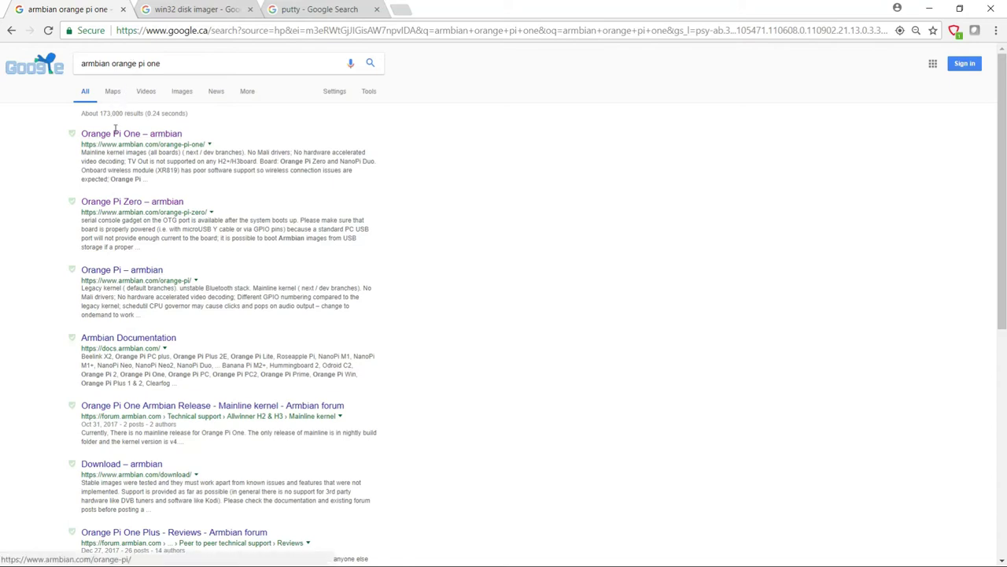
left_click(145, 135)
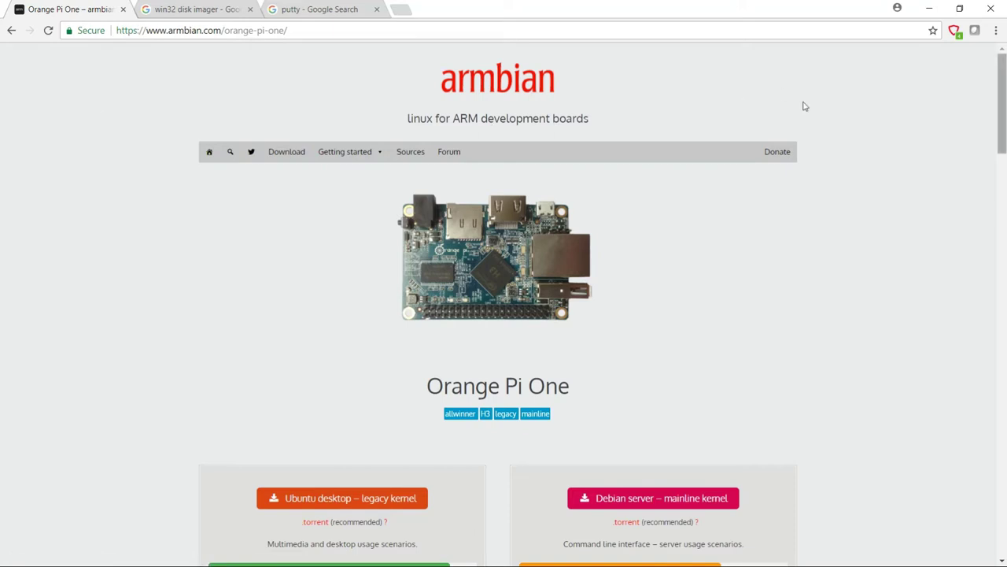
Scroll to the Orange Pi One download options and get the Ubuntu desktop legacy-kernel image.
scroll(803, 116, "down", 1)
scroll(803, 118, "down", 4)
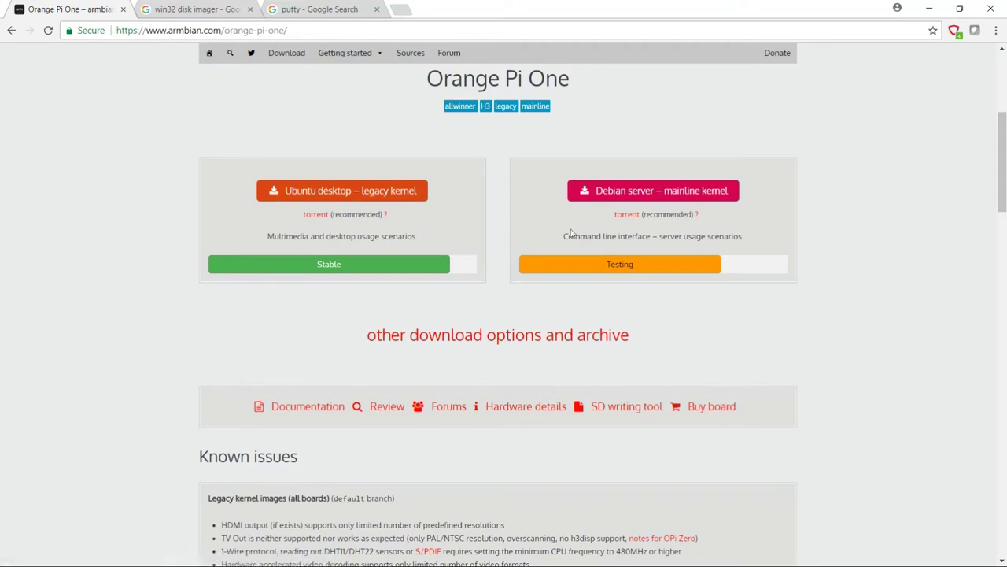
scroll(803, 150, "down", 2)
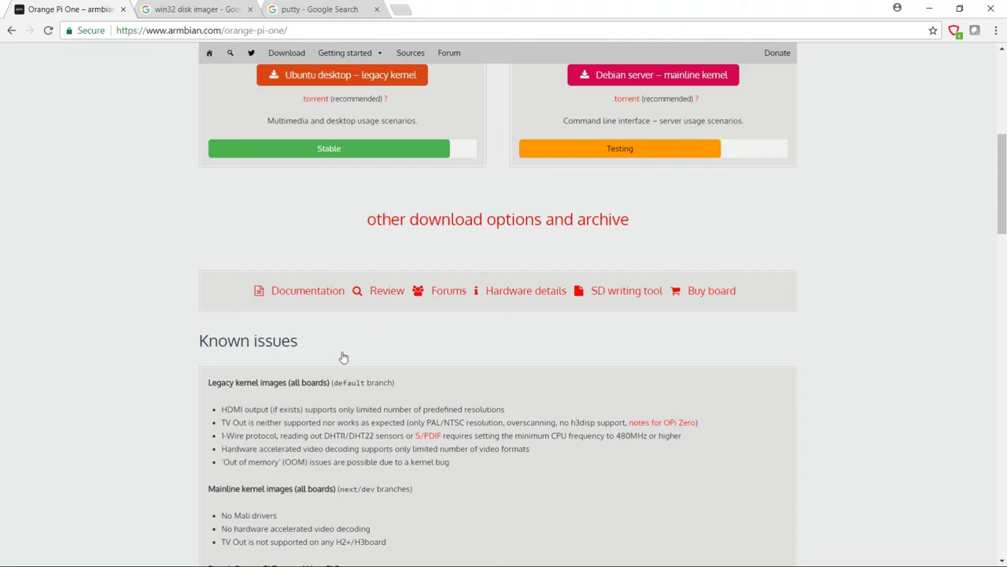
scroll(803, 160, "down", 1)
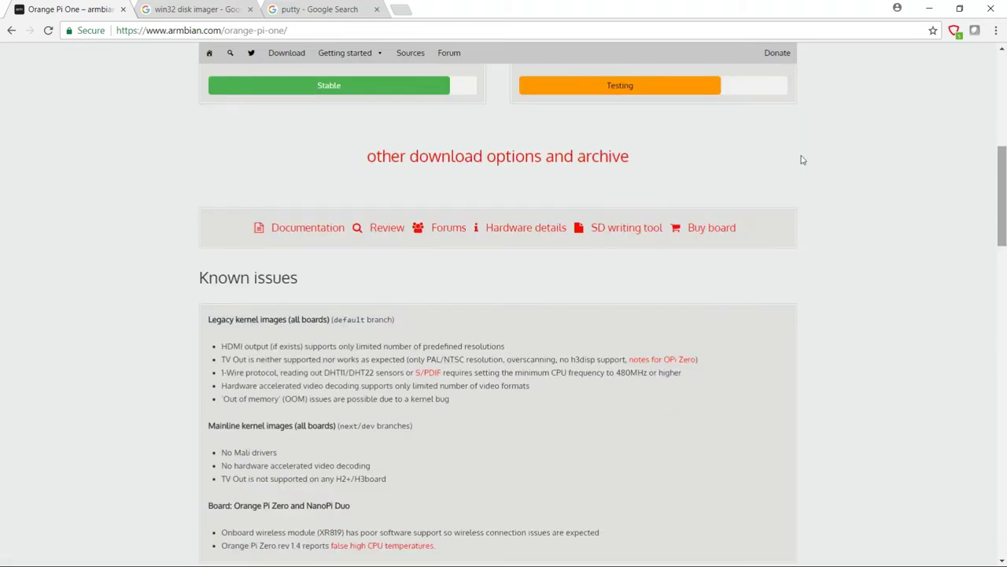
scroll(803, 160, "up", 4)
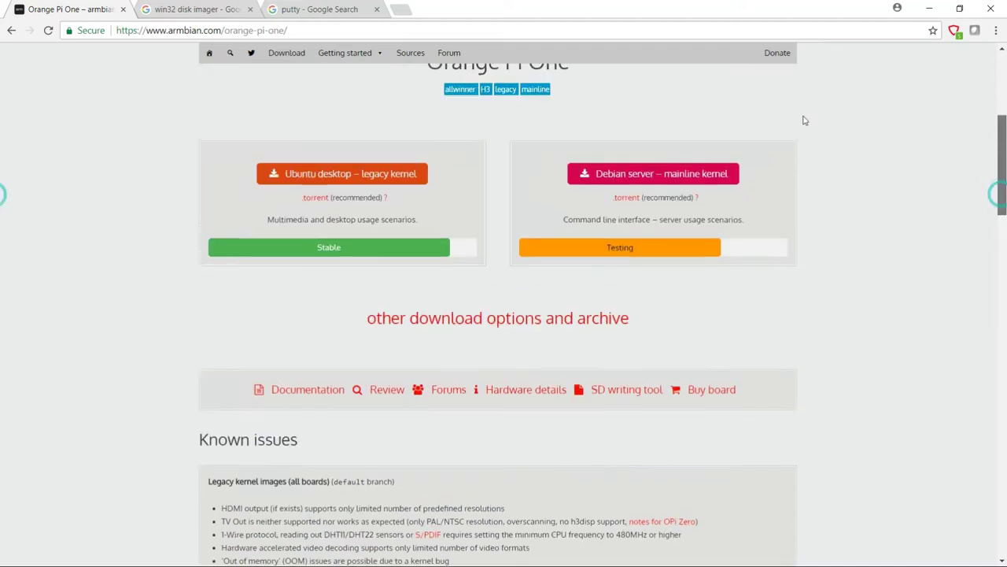
scroll(803, 118, "down", 4)
scroll(796, 157, "up", 4)
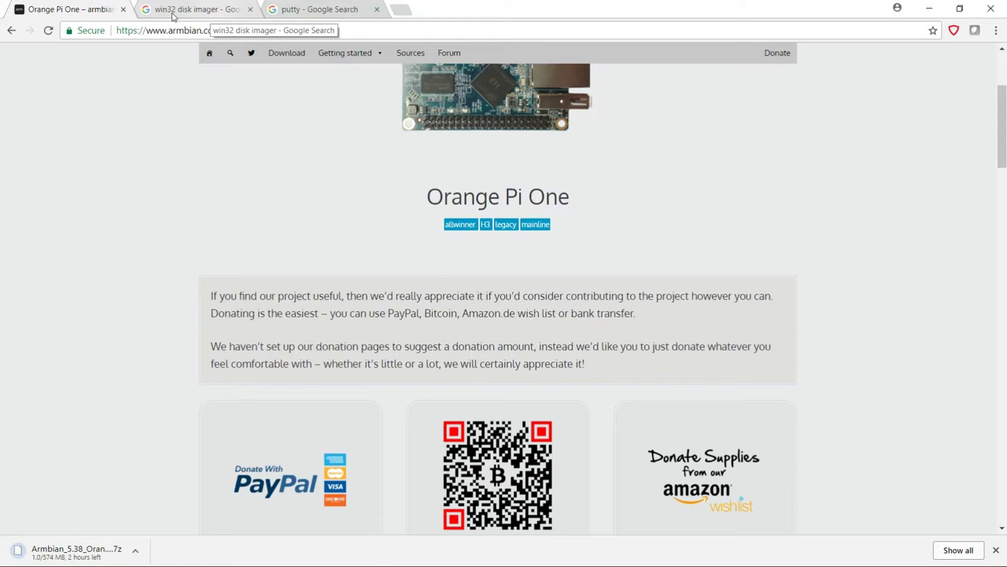
Reload the Win32 Disk Imager search results, then go to the 'putty' Google search results.
left_click(172, 13)
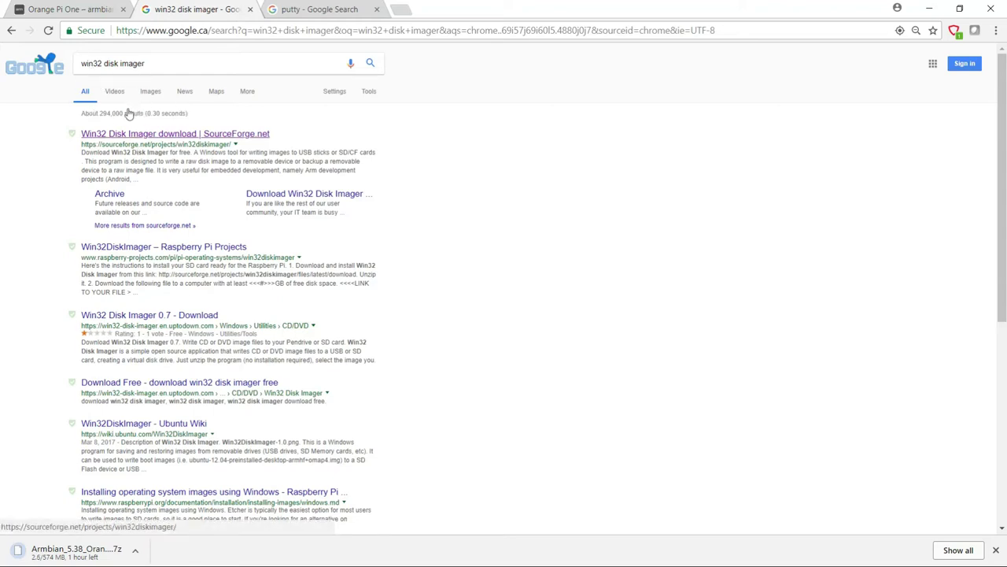
key("F5")
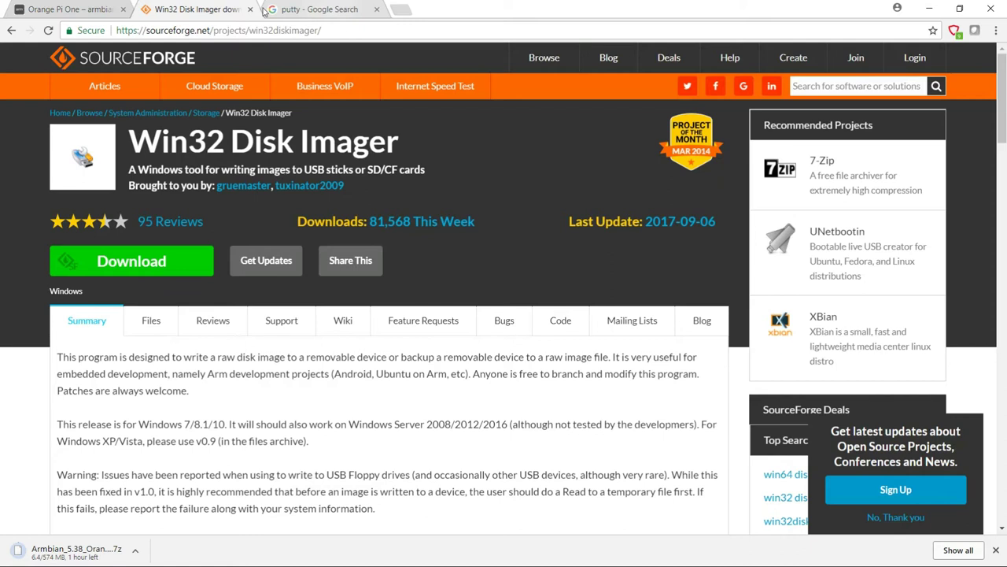
left_click(266, 10)
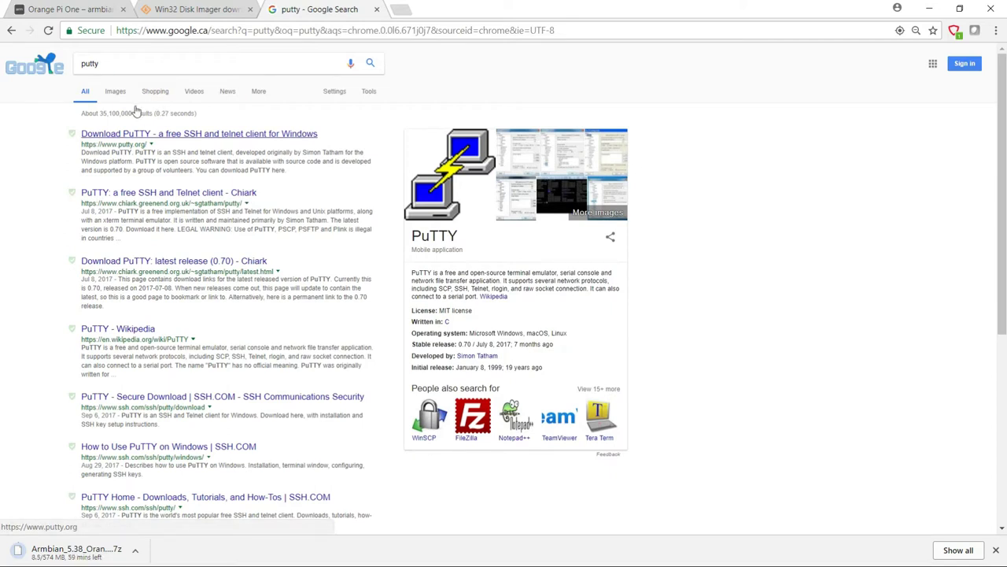
Reach the PuTTY 0.70 release page via putty.org and download putty-64bit-0.70-installer.msi.
left_click(167, 133)
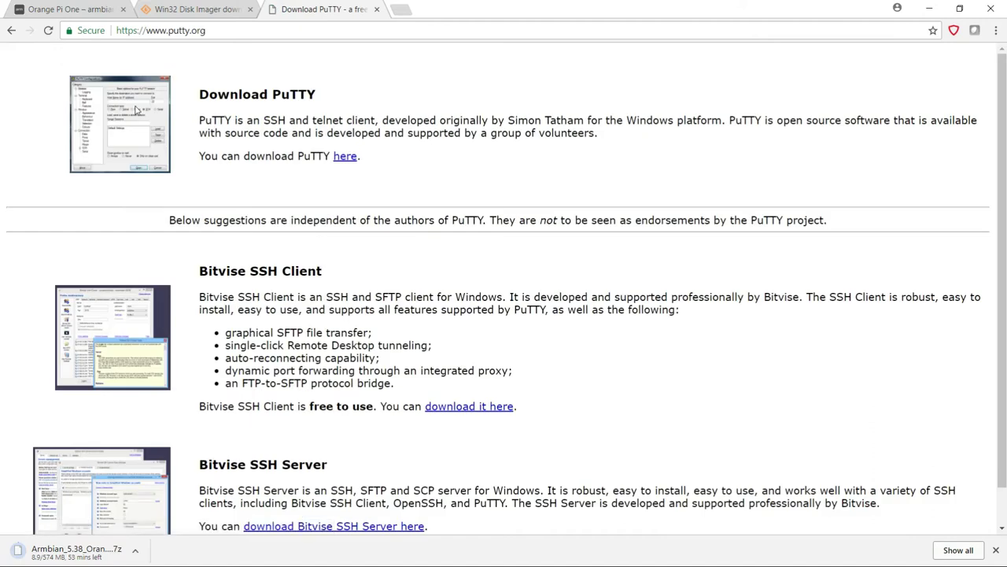
left_click(345, 156)
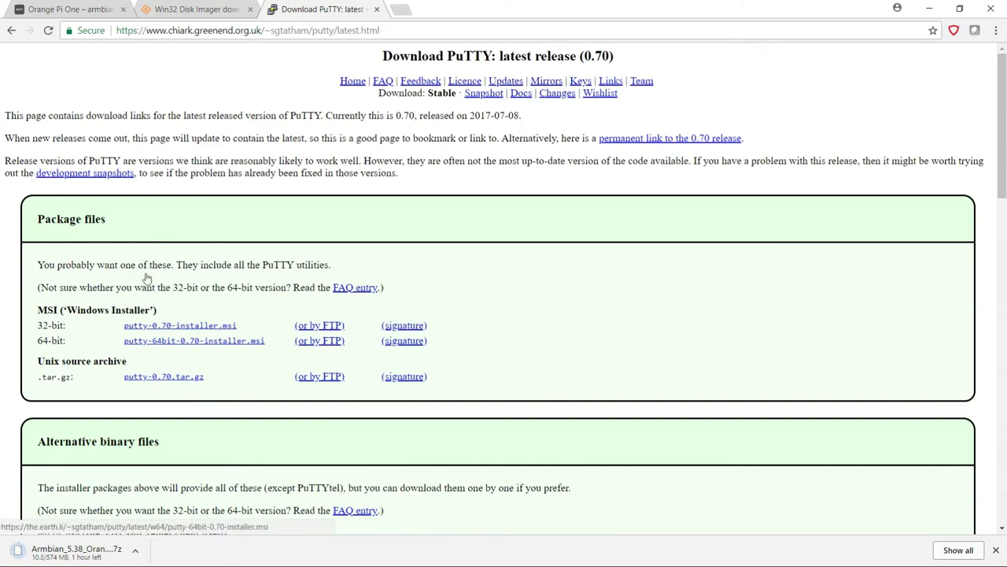
key("Return")
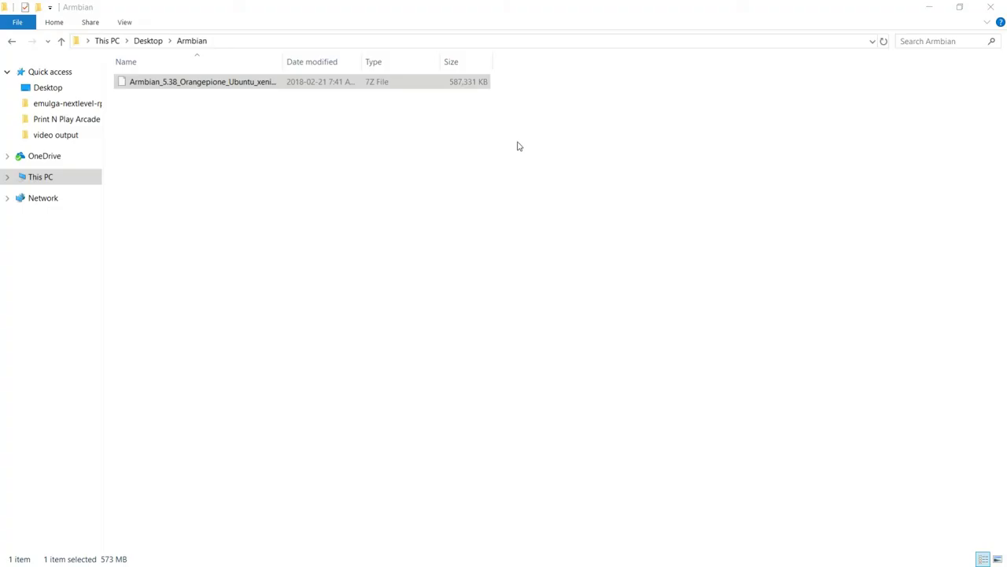
Extract the downloaded Armbian .7z archive in place with 7-Zip's Extract Here.
left_click(372, 155)
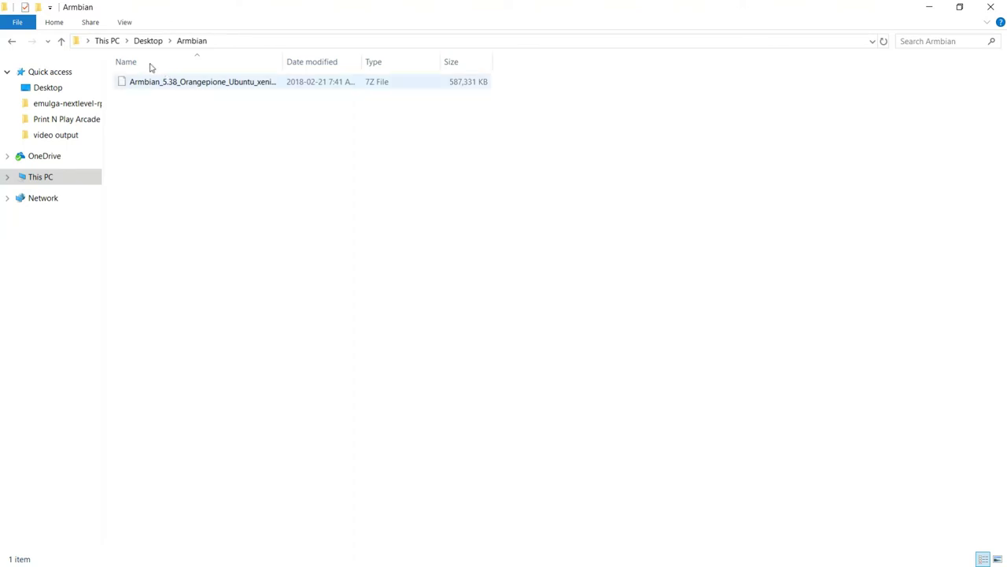
left_click(187, 81)
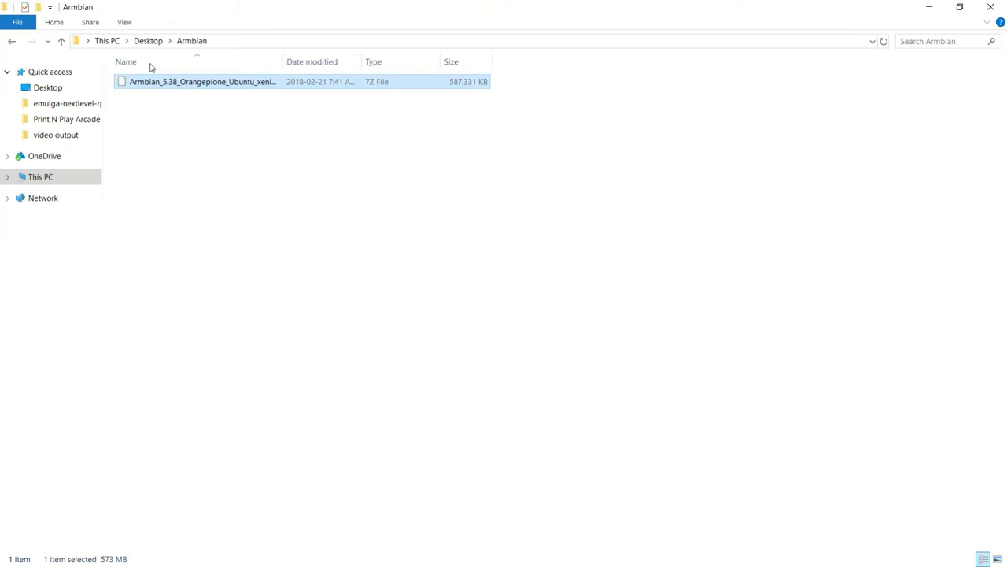
key("shift+F10")
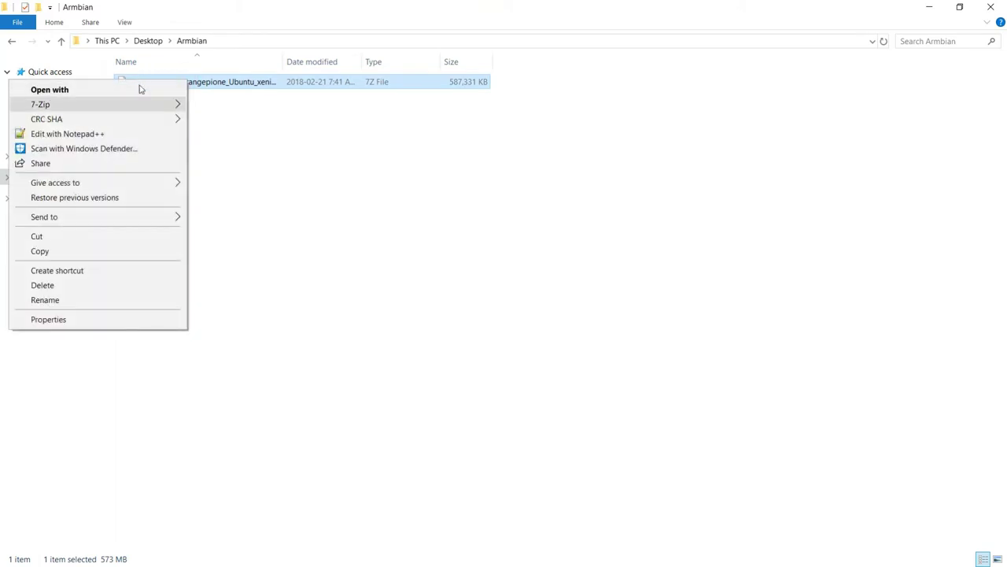
mouse_move(140, 89)
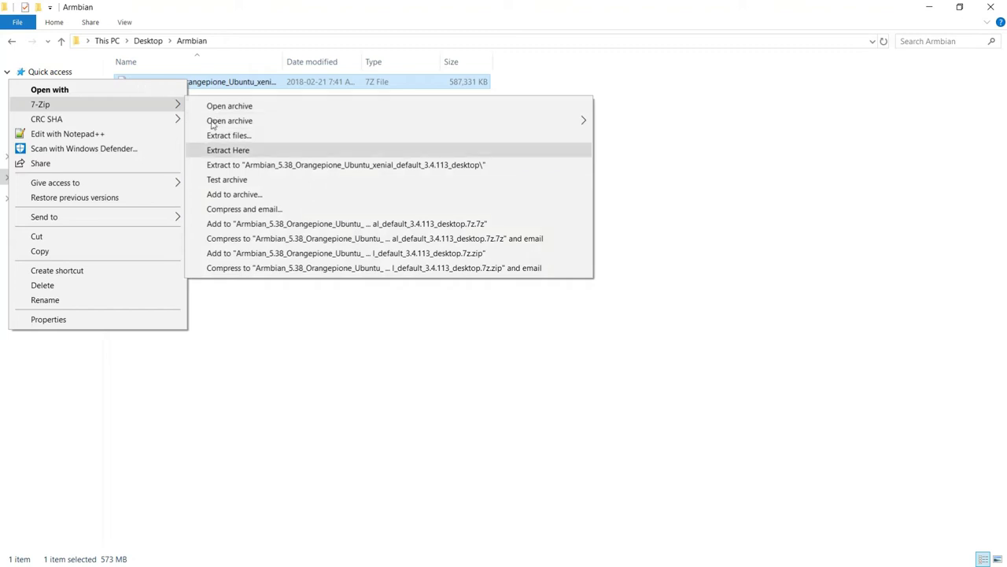
key("Return")
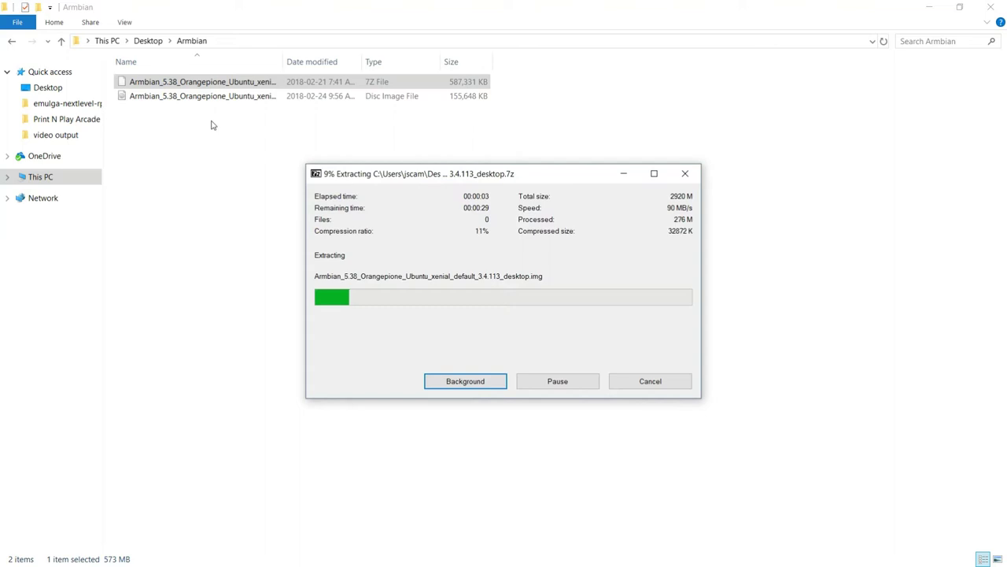
Launch Win32 Disk Imager from a Start menu search for 'win32'.
key("super")
type("w")
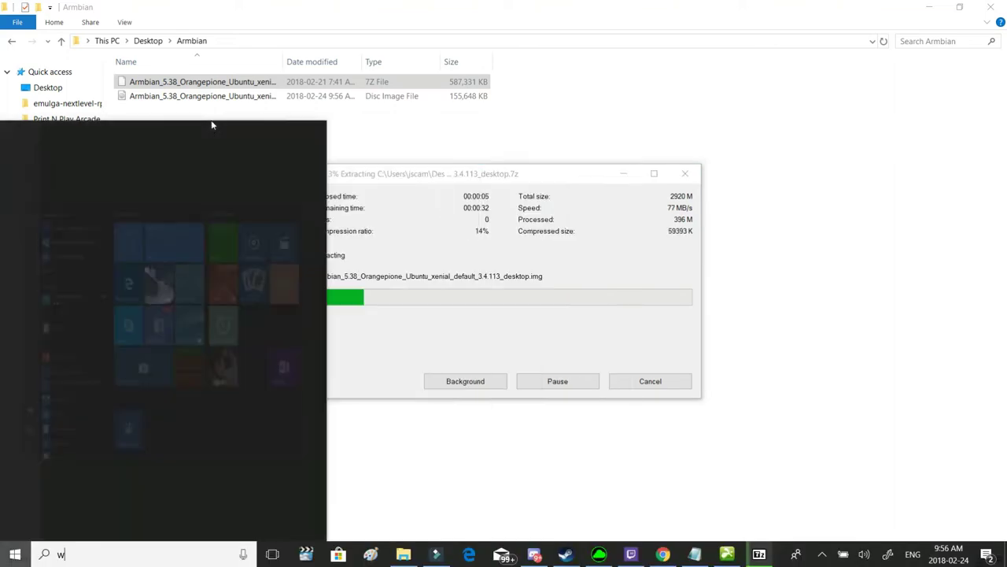
type("in32")
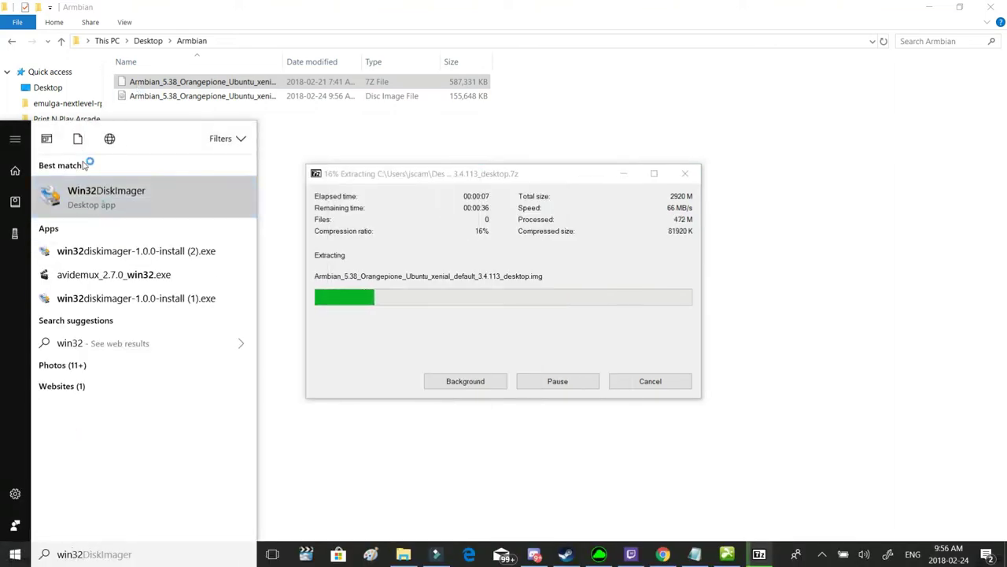
key("Return")
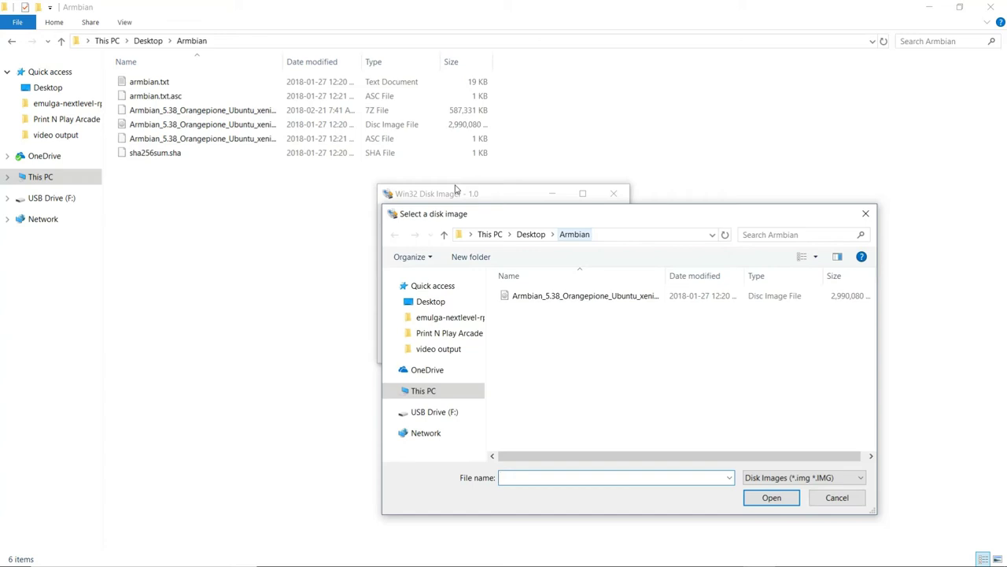
Write the extracted Armbian .img to drive F: and dismiss the success message.
double_click(551, 295)
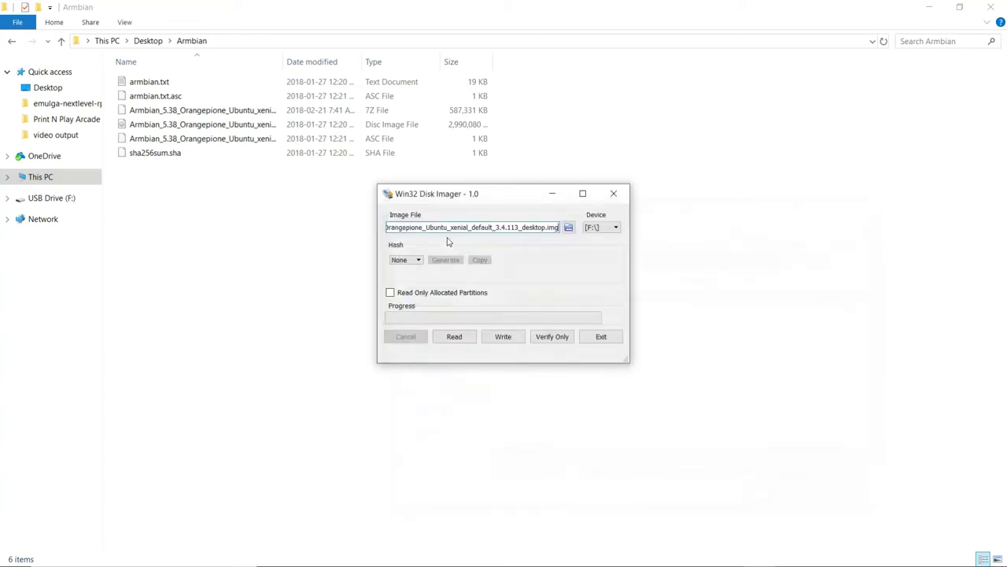
key("Return")
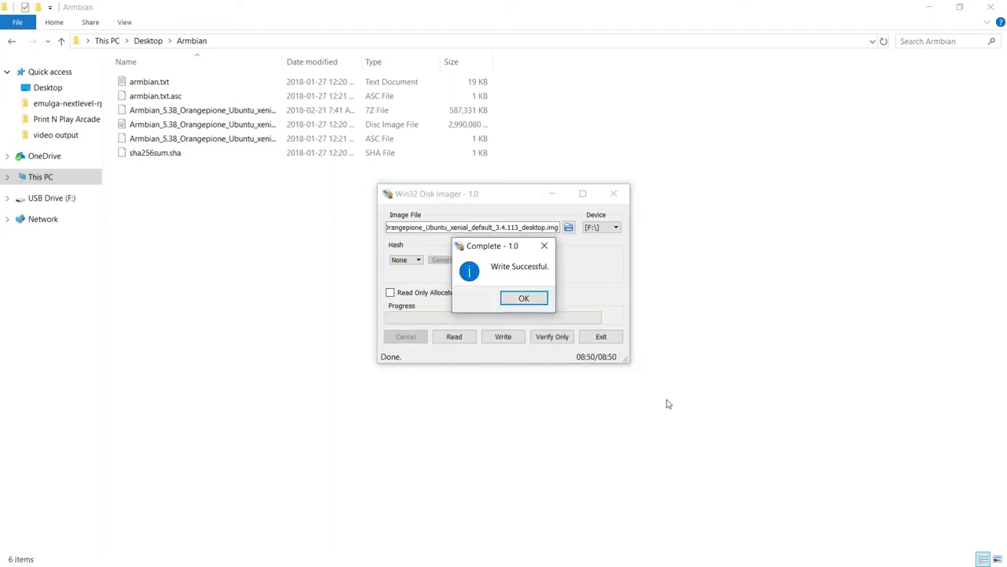
key("Return")
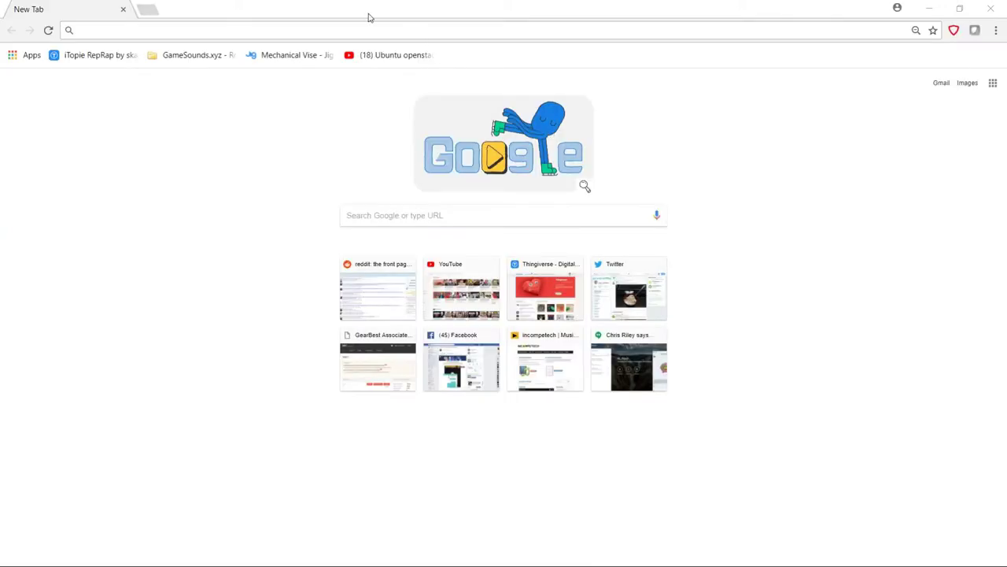
Log in to the router at 192.168.31.1 and view Device Info > DHCP leases.
left_click(271, 26)
type("192.168.31.1")
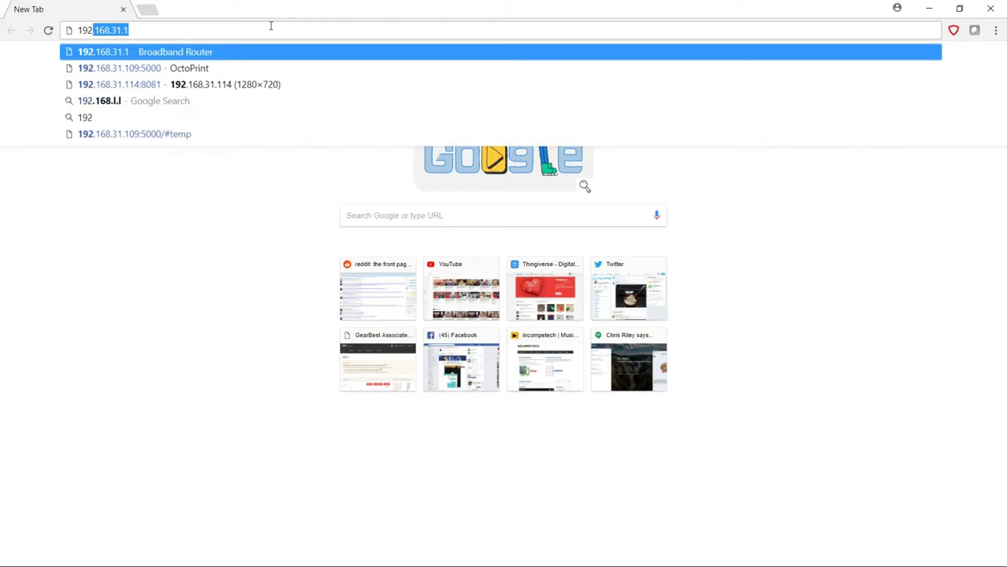
key("Return")
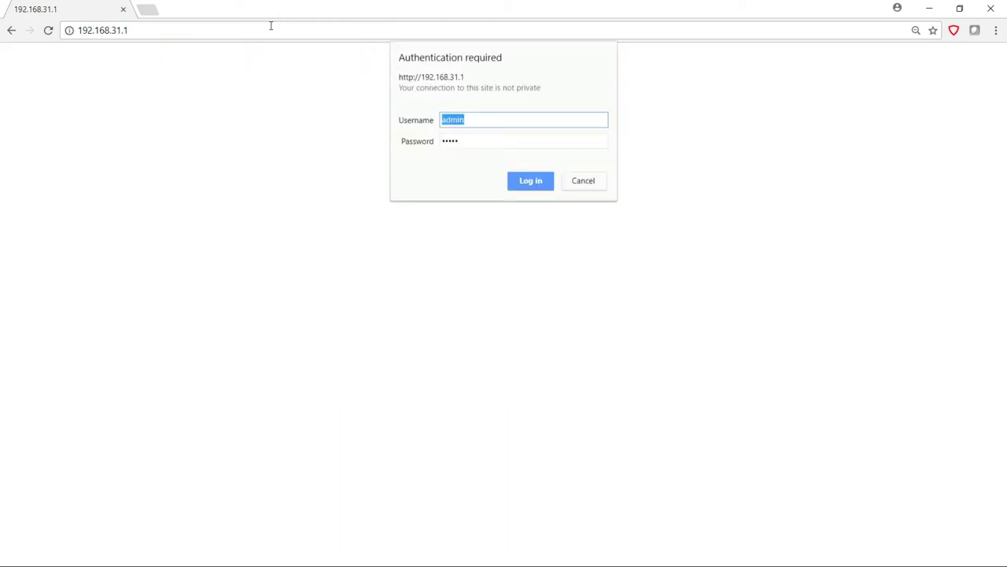
key("Return")
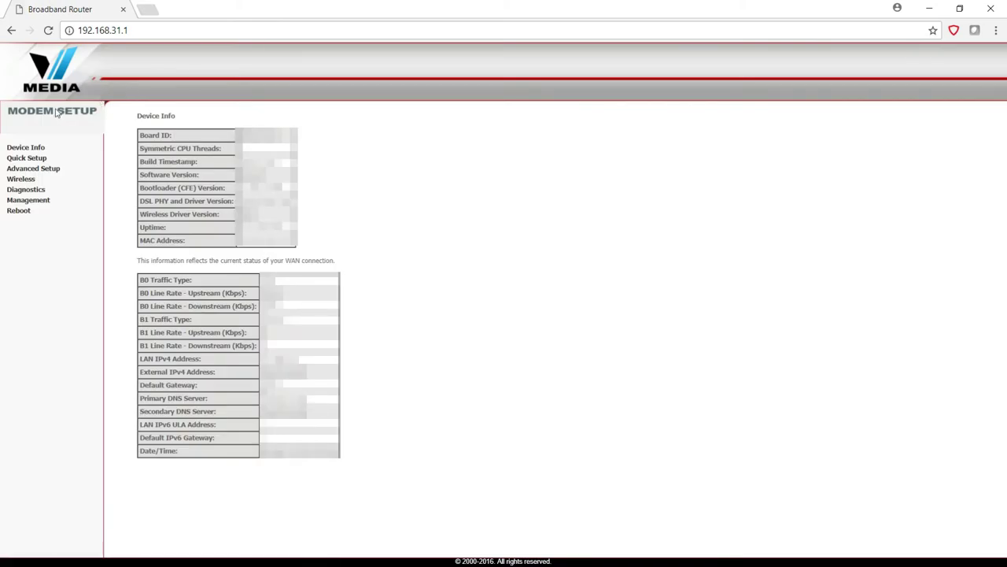
left_click(27, 122)
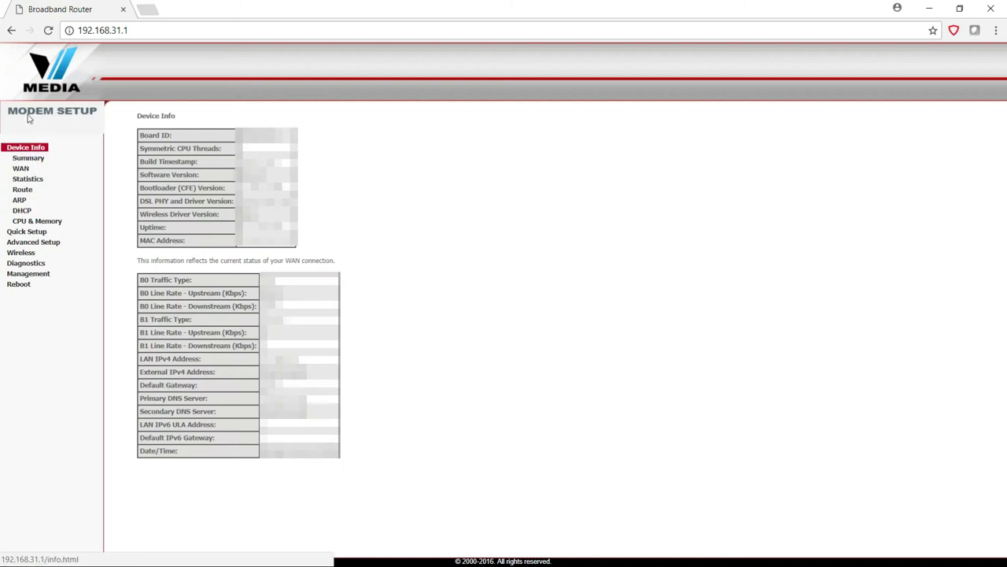
left_click(22, 210)
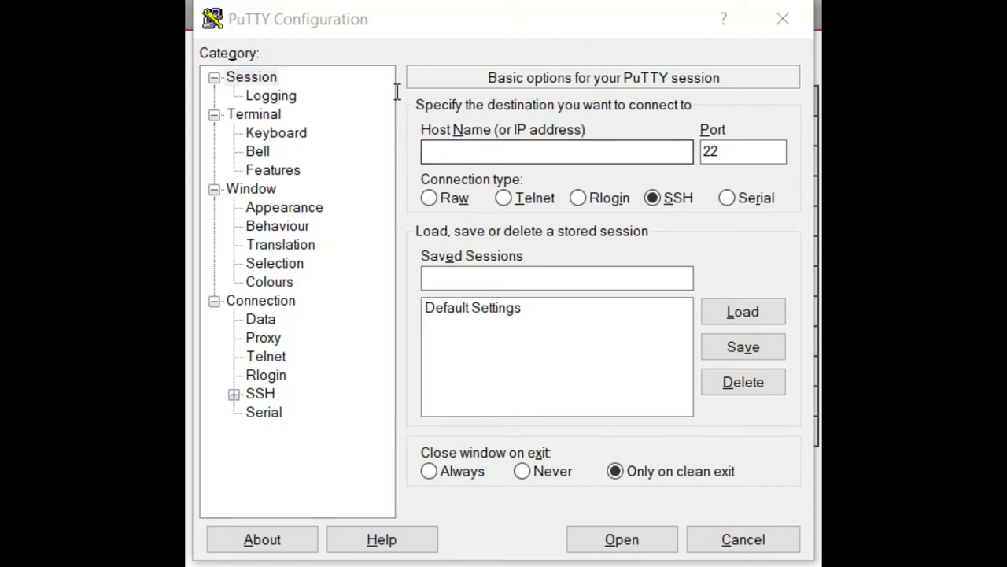
Connect PuTTY over SSH to 192.168.31.110 and accept the host key.
left_click(507, 149)
type("192.168.31.110")
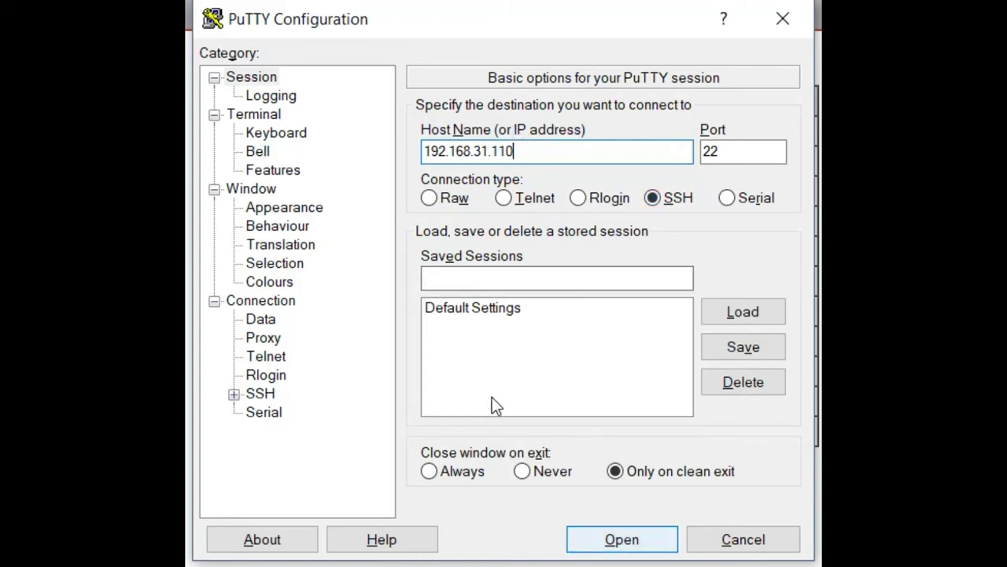
key("Return")
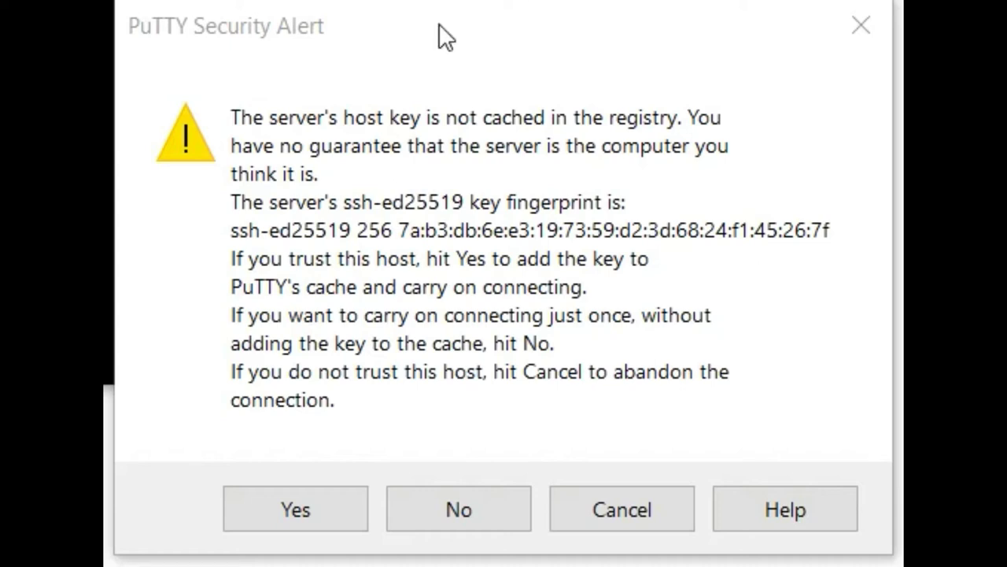
left_click(322, 503)
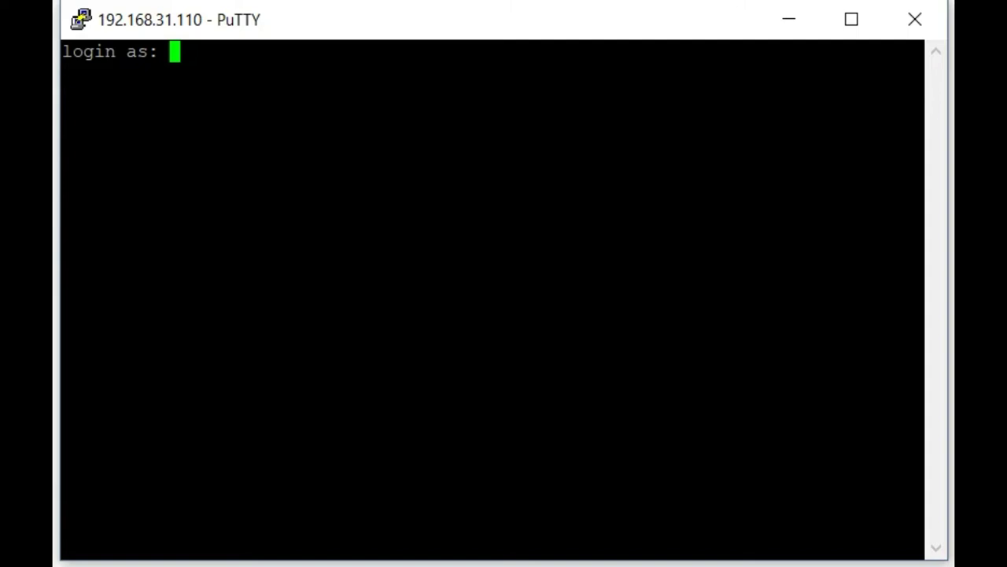
Log in as root with the default password and set a new root password.
type("root")
key("Return")
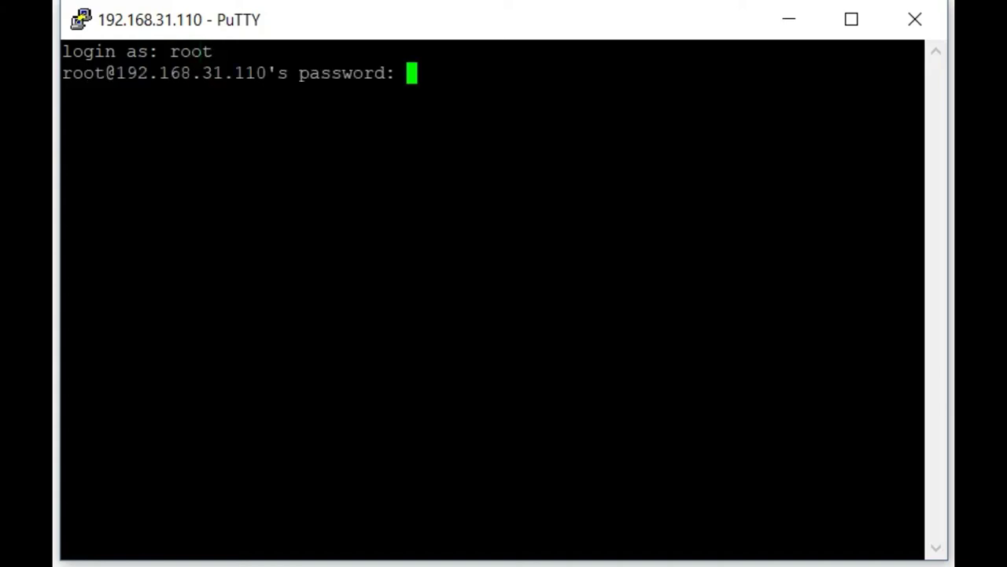
key("Return")
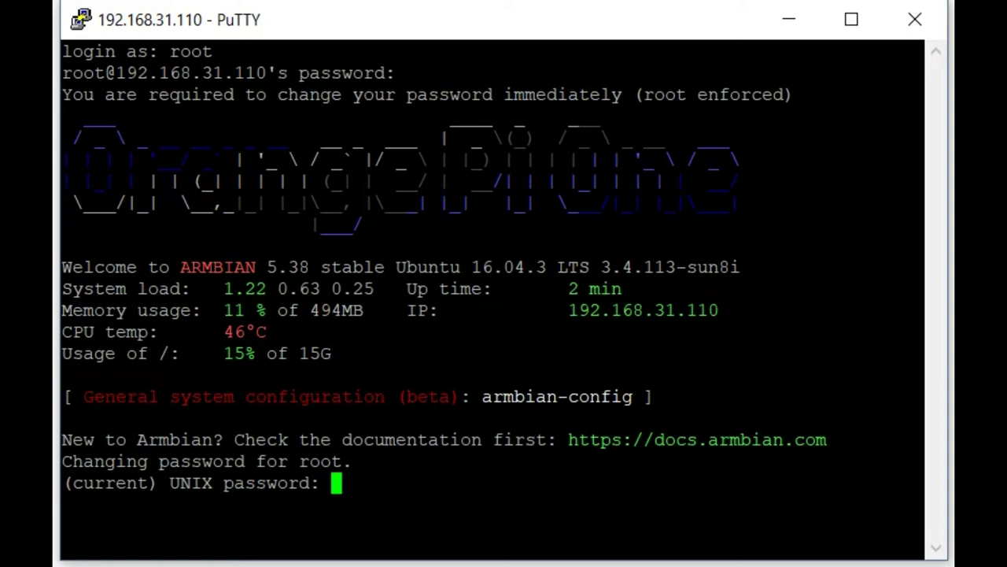
key("Return")
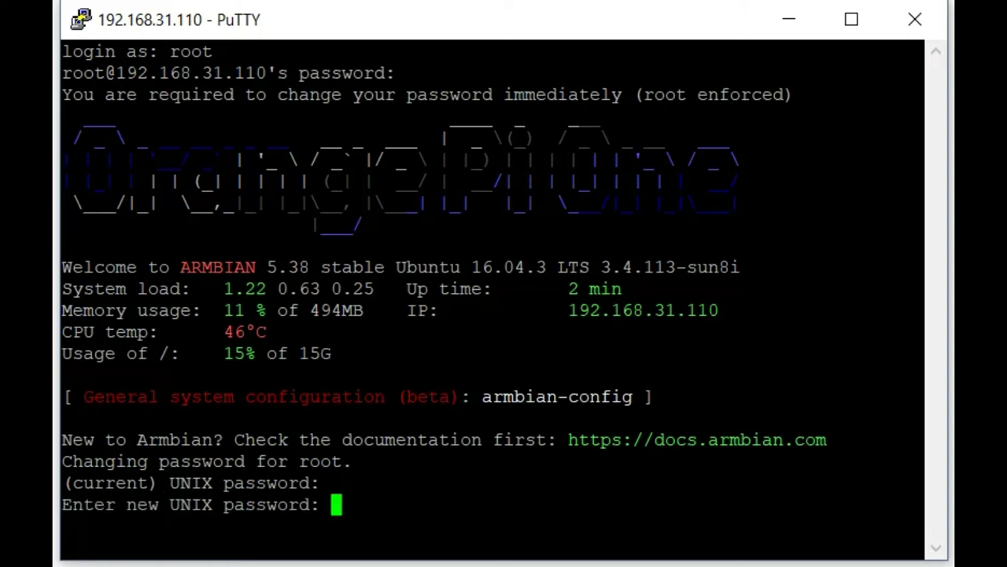
key("Return")
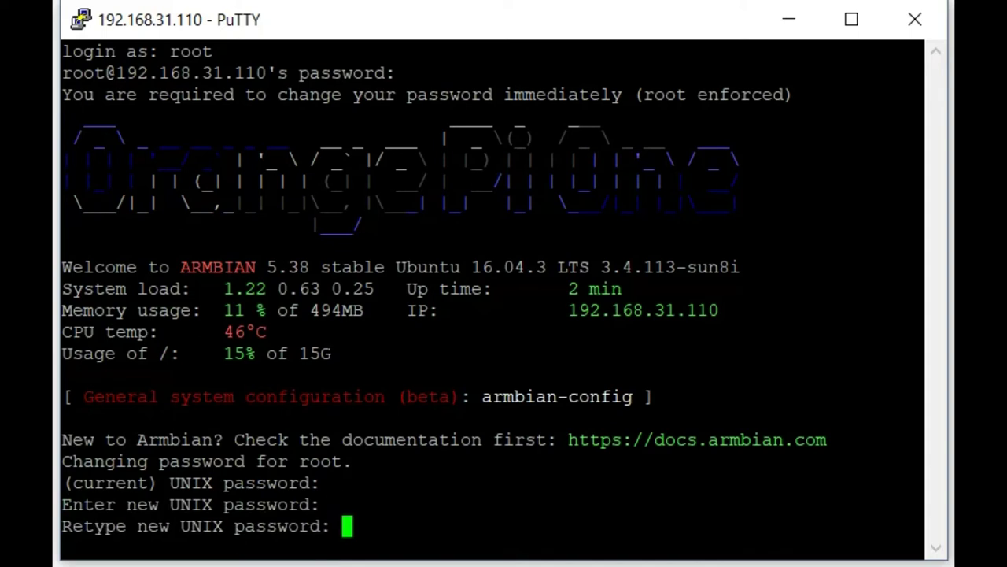
key("Return")
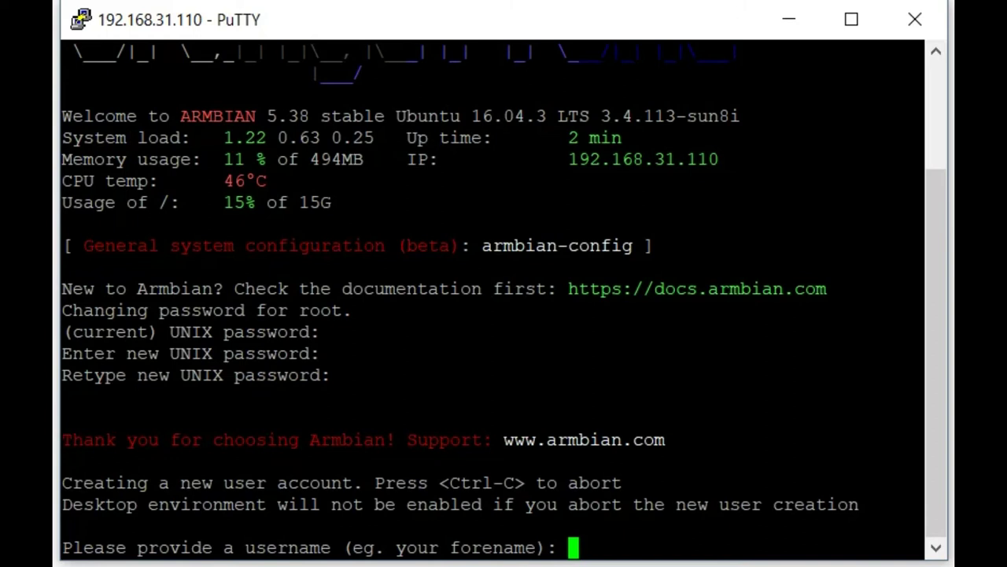
Create a regular user account with a password, keeping default user details.
type("James")
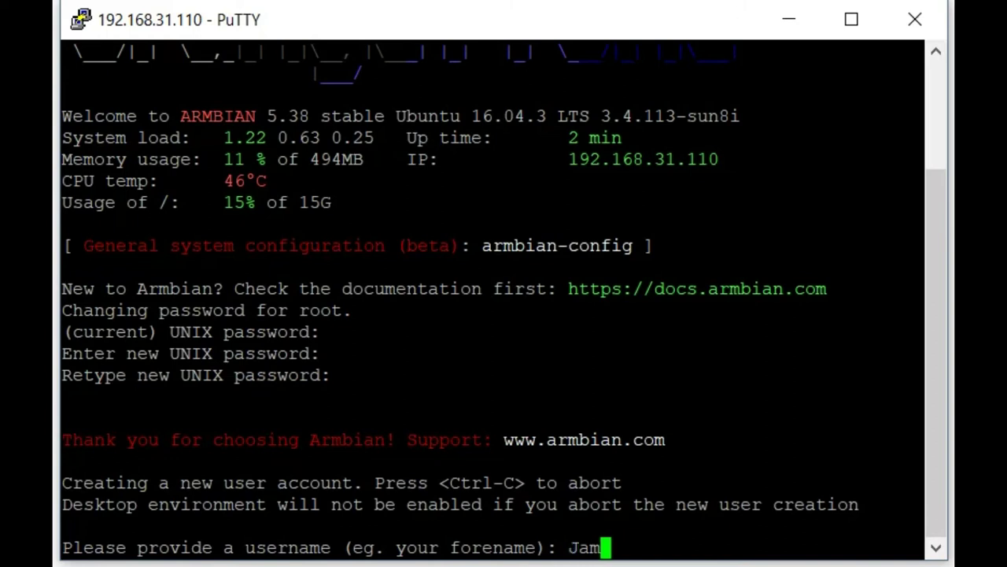
key("Return")
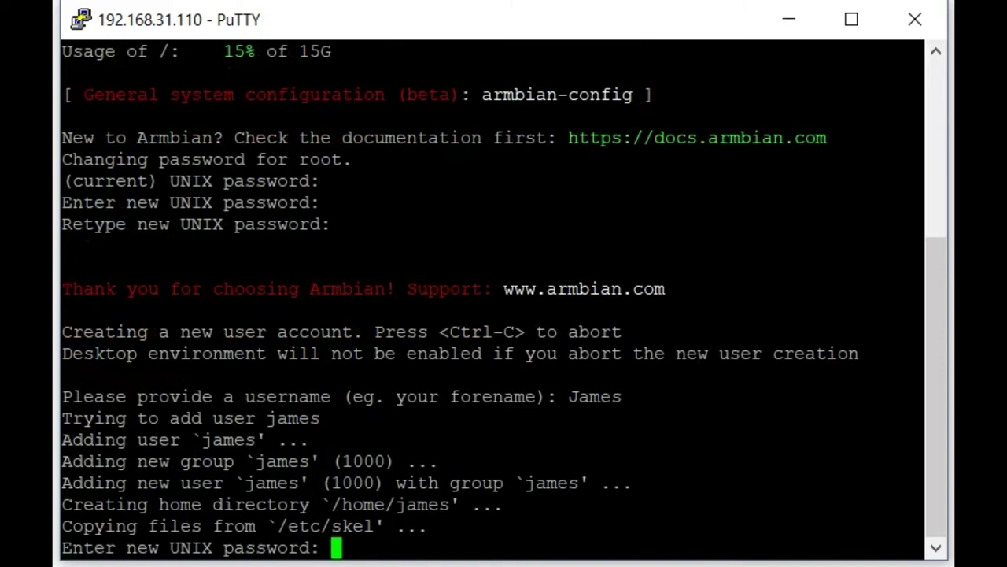
key("Return")
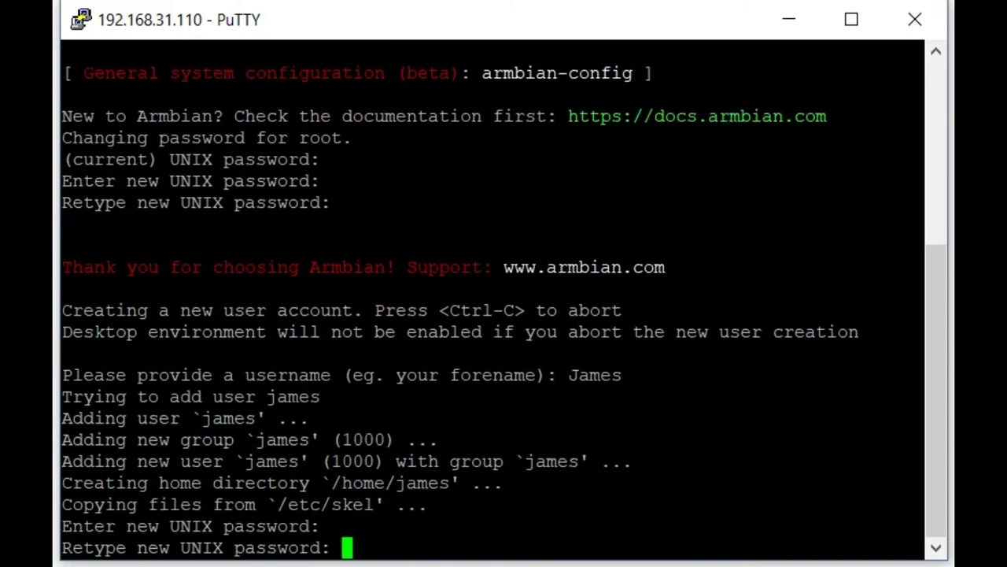
key("Return")
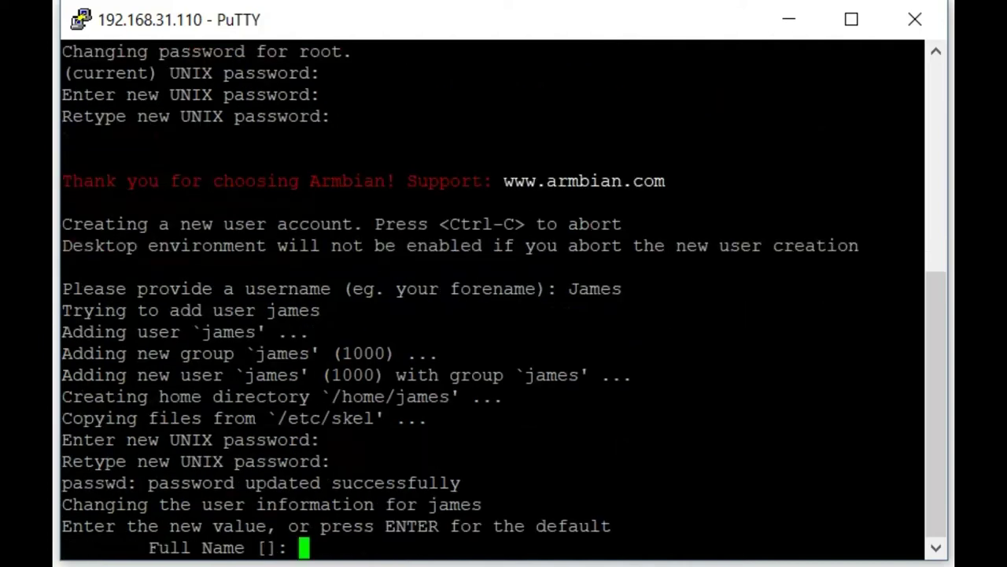
key("Return")
key("Return")
key("Return")
key("Return")
key("Return")
key("Return")
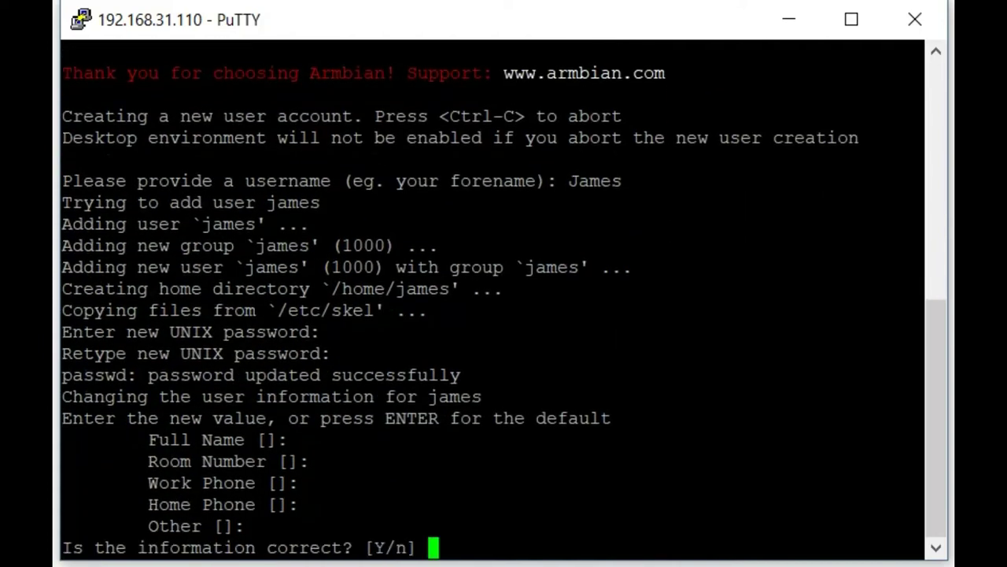
key("Return")
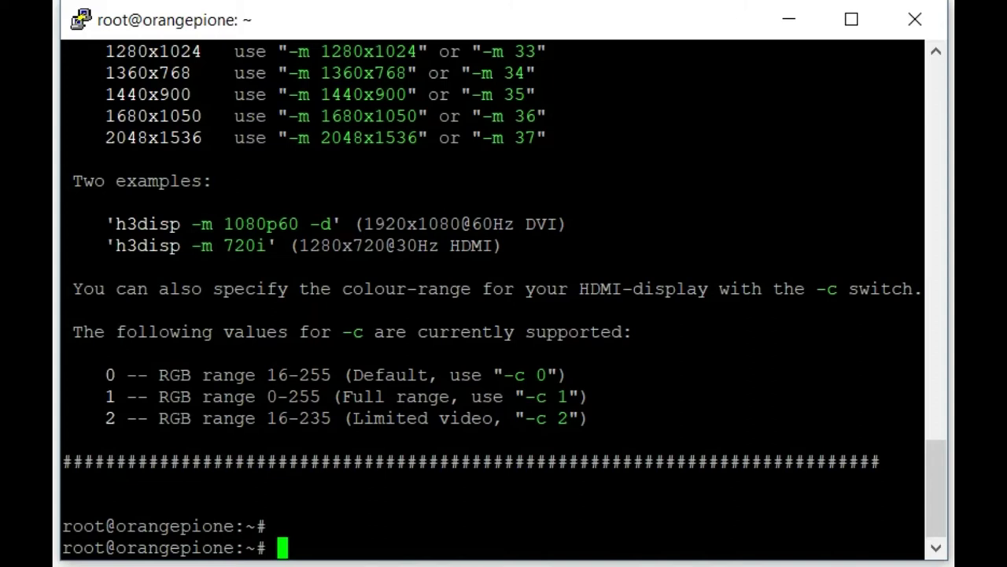
Run sudo apt-get update, then sudo apt-get upgrade, which fails on the dpkg lock.
type("sudo apt-get ")
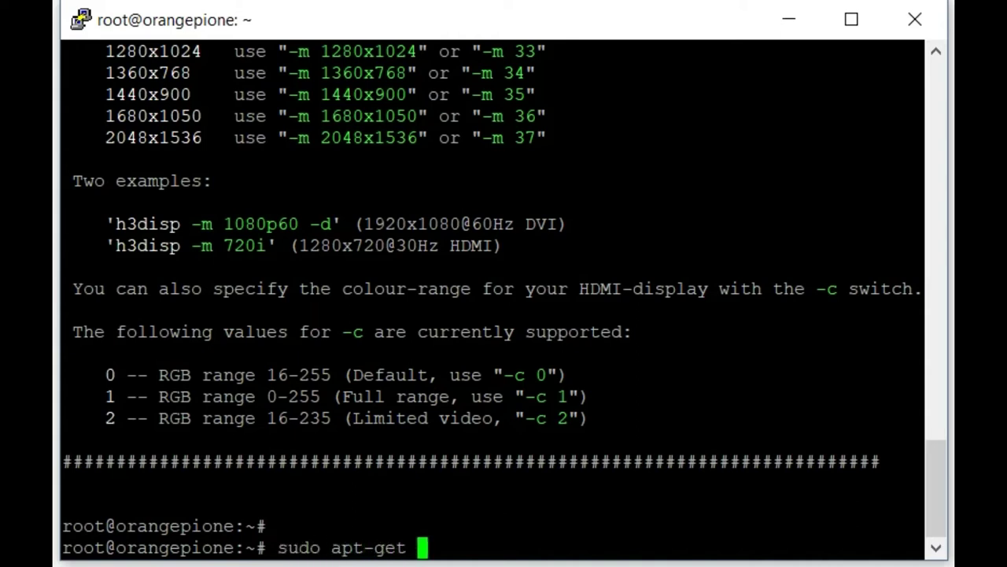
type("update")
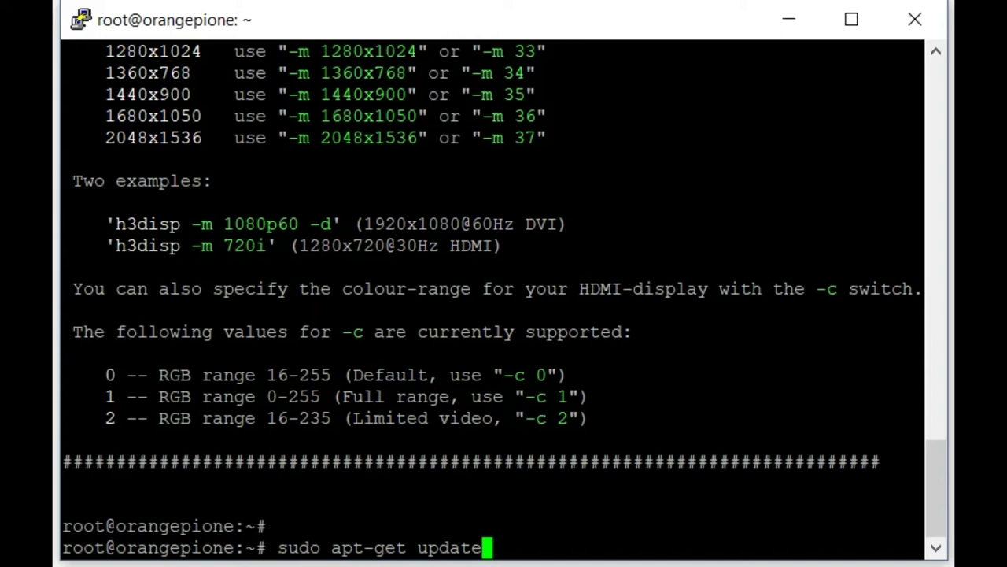
key("Return")
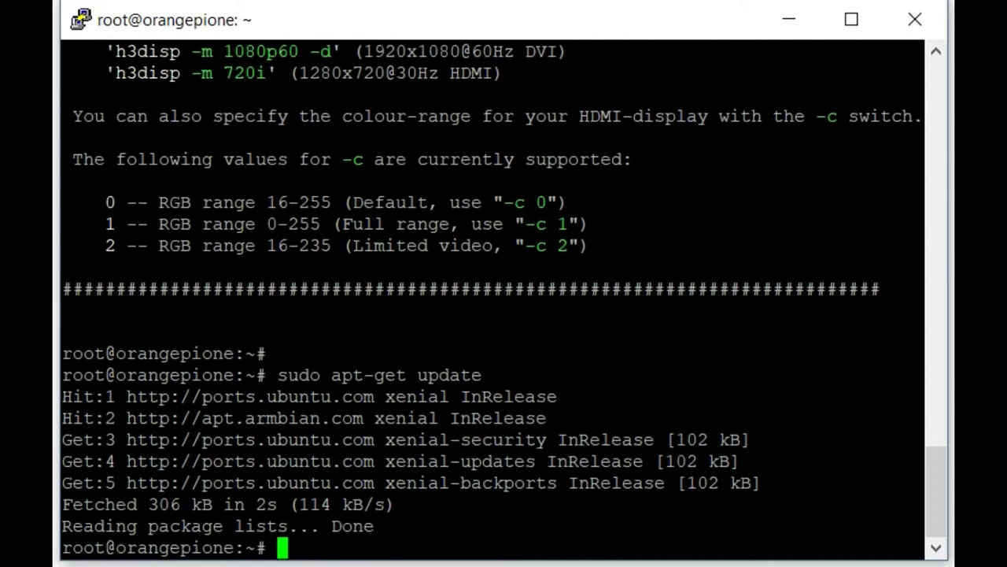
type("su")
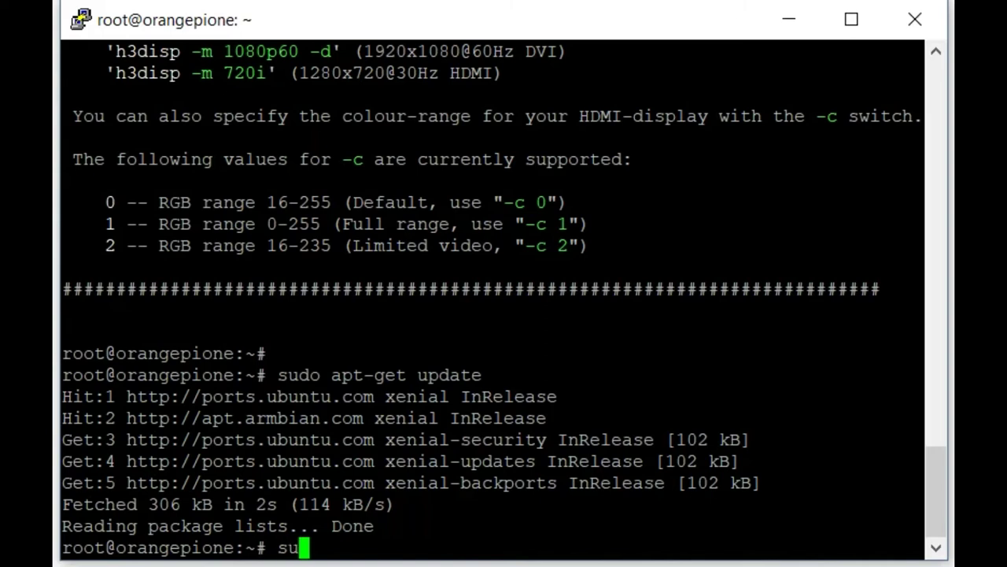
type("do apt-get upgrade")
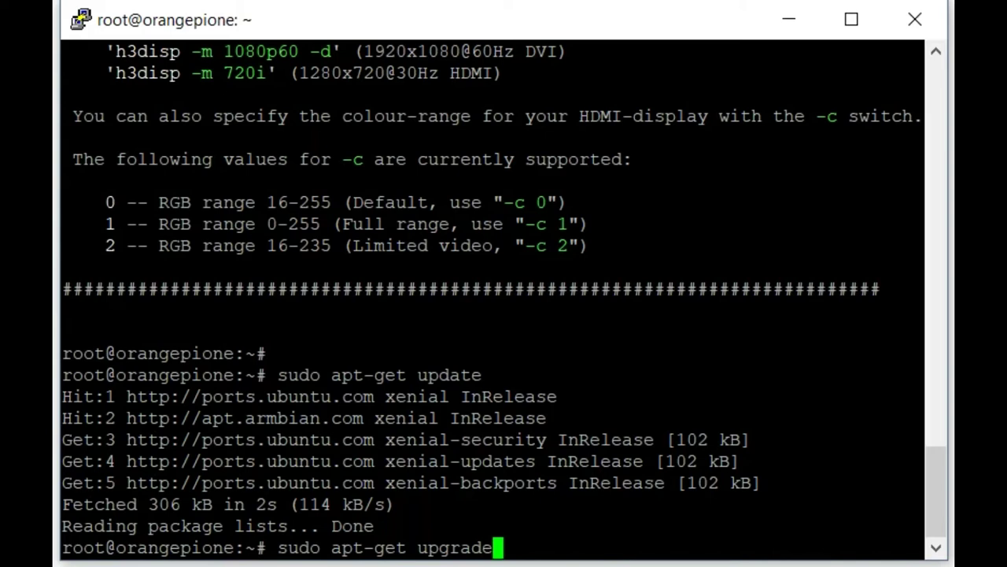
key("Return")
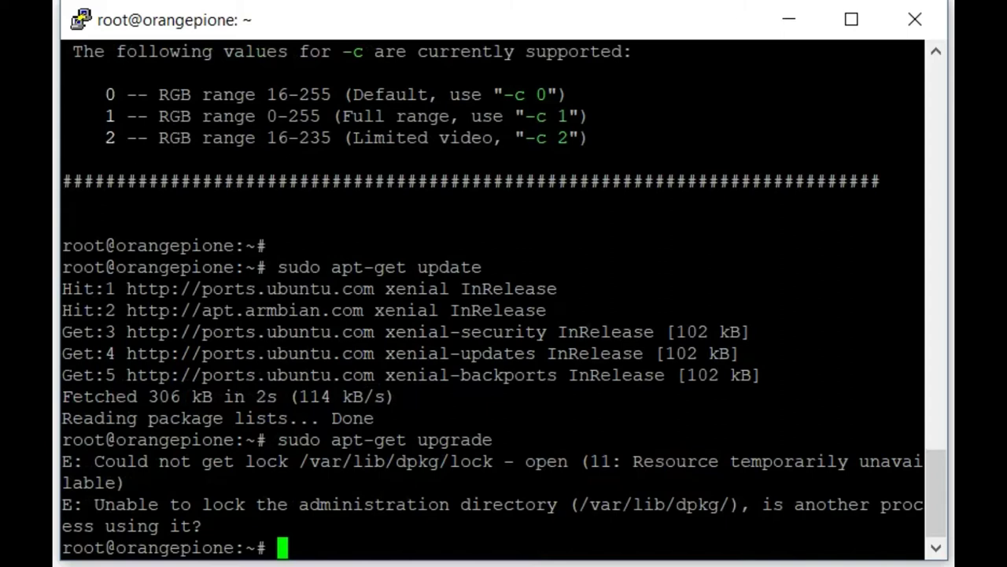
Reboot the Orange Pi, then log back in as root with the root password.
type("reboot")
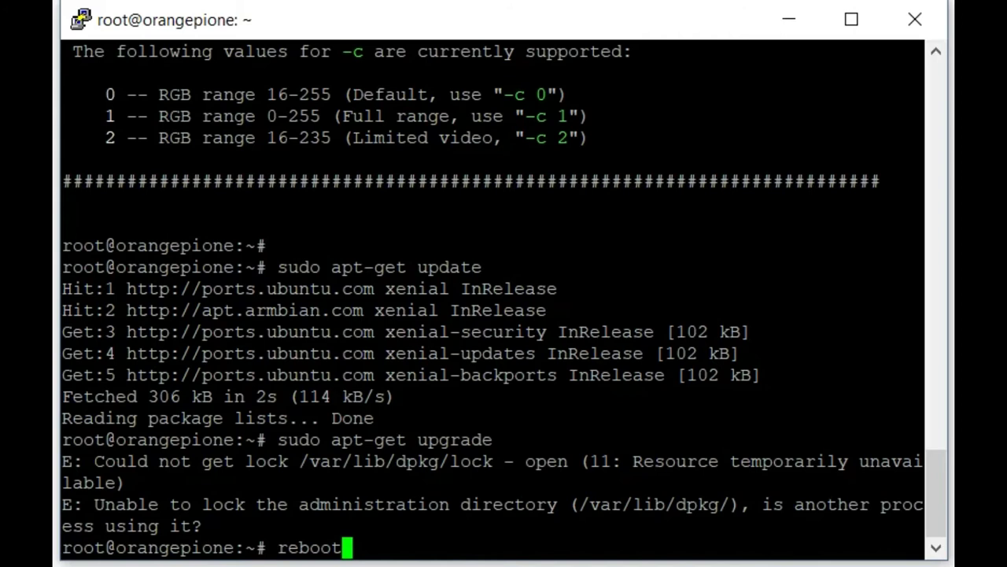
key("Return")
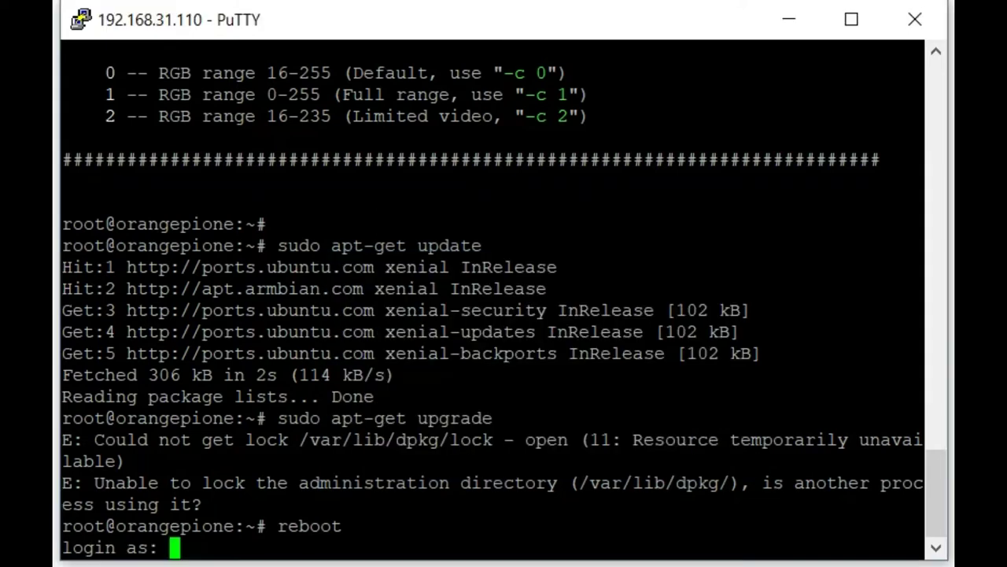
type("root")
key("Return")
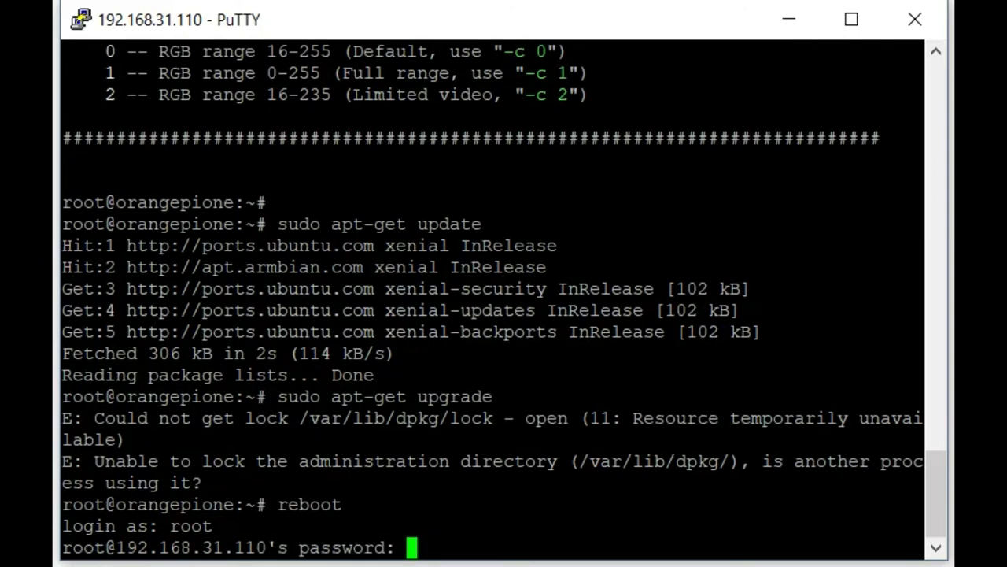
key("Return")
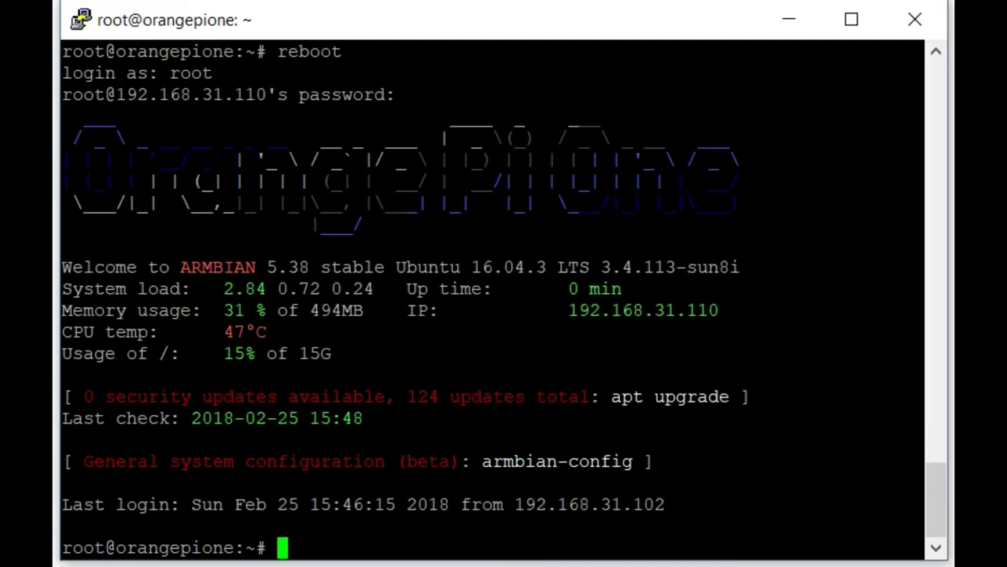
Run sudo apt-get upgrade and answer y to install the 124 package upgrades.
type("sudo apt-get upgra")
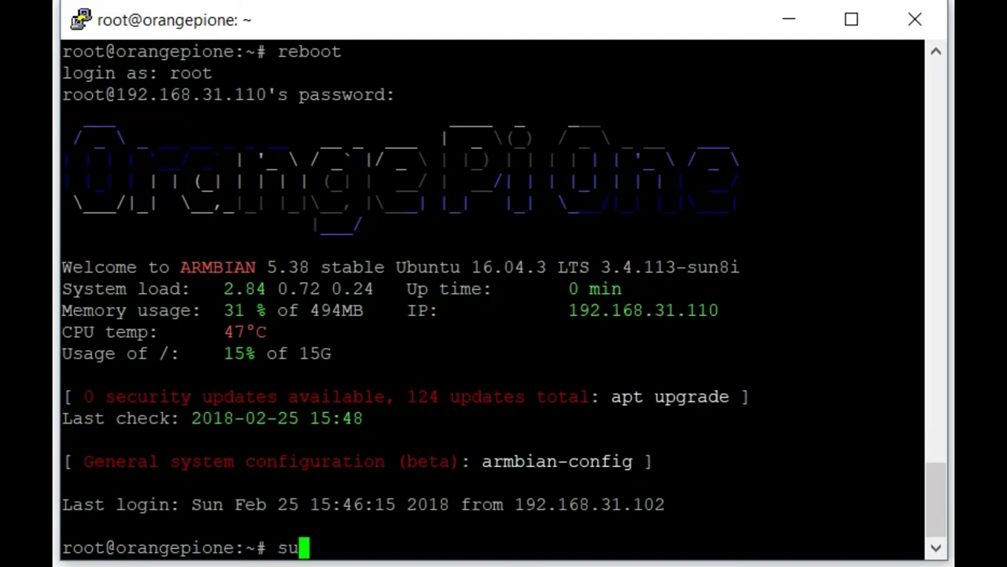
type("de")
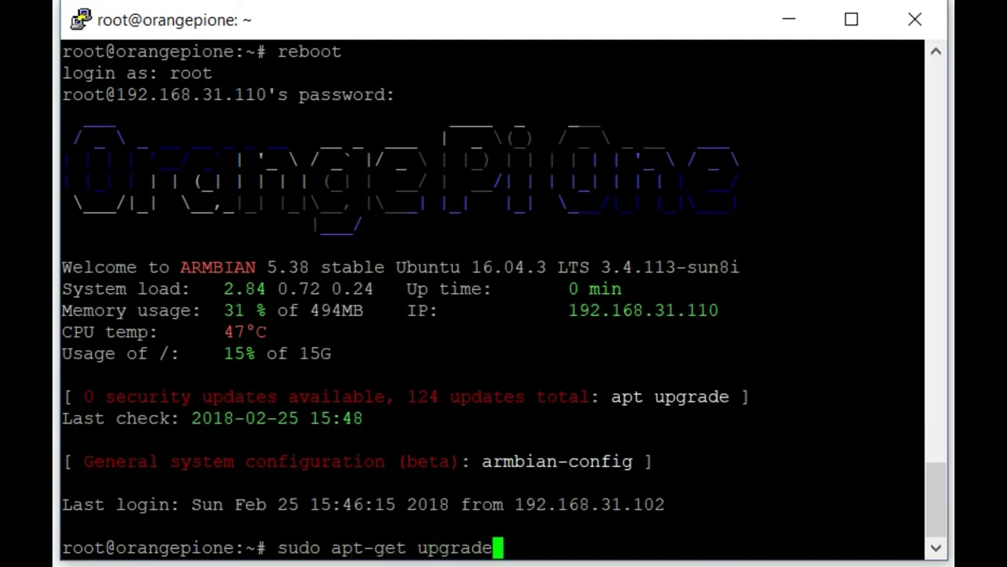
key("Return")
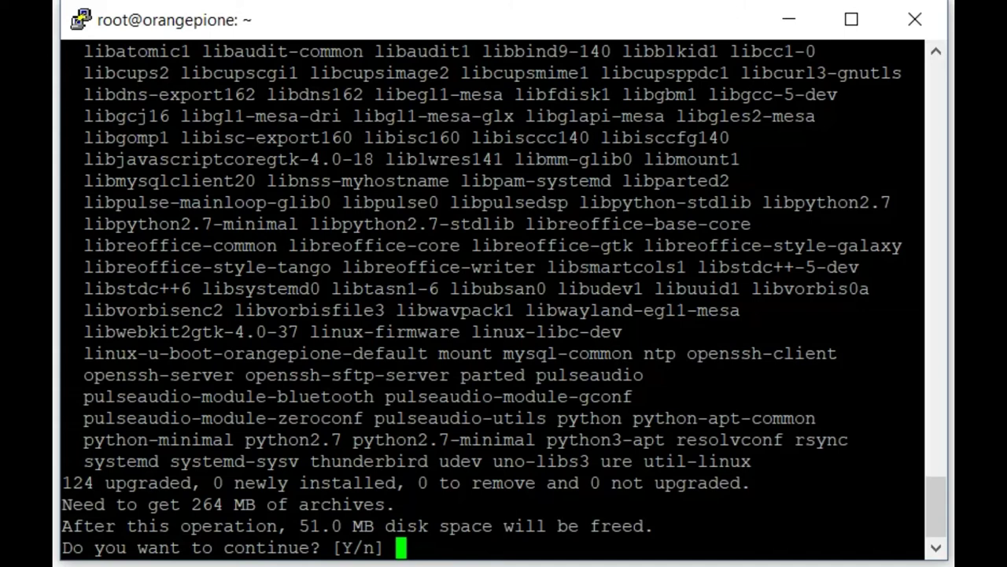
type("y")
key("Return")
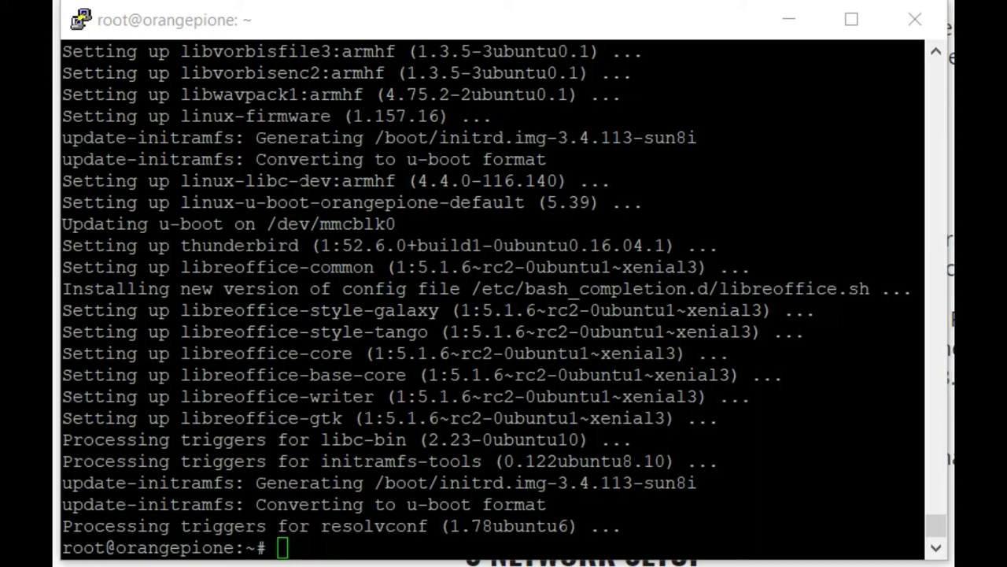
Create the octoprint user with a password, empty Full Name, and confirm the details.
right_click(393, 266)
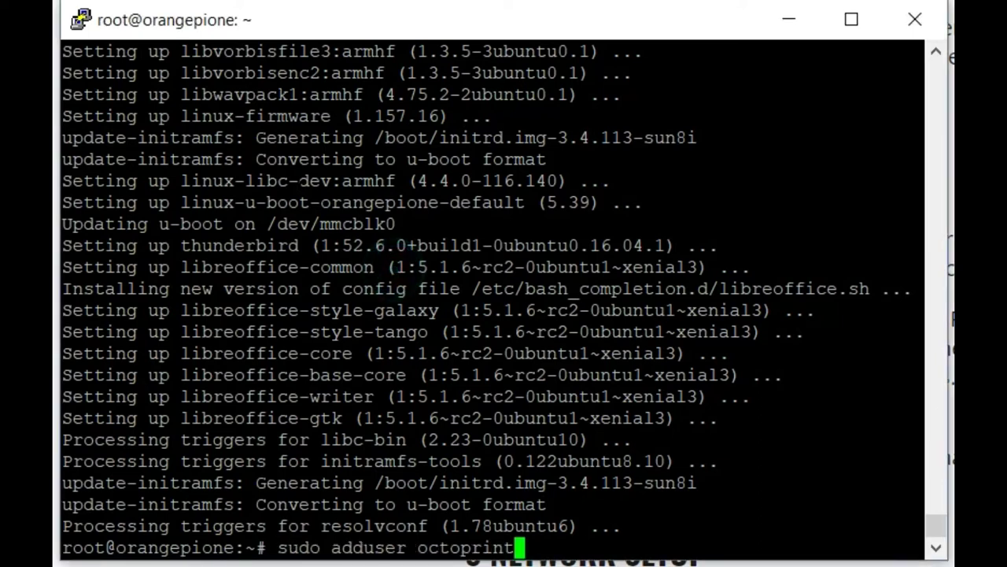
key("Return")
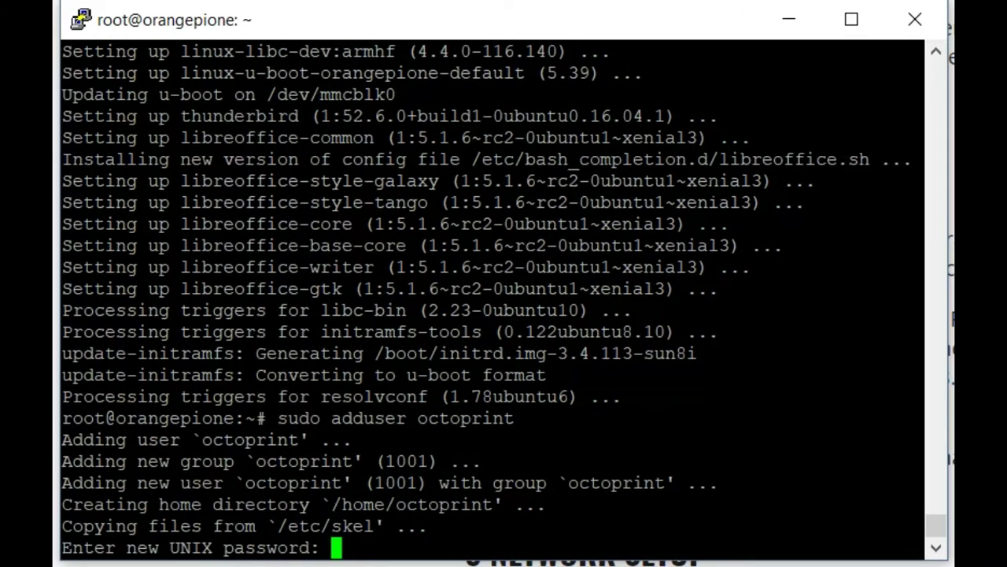
key("Return")
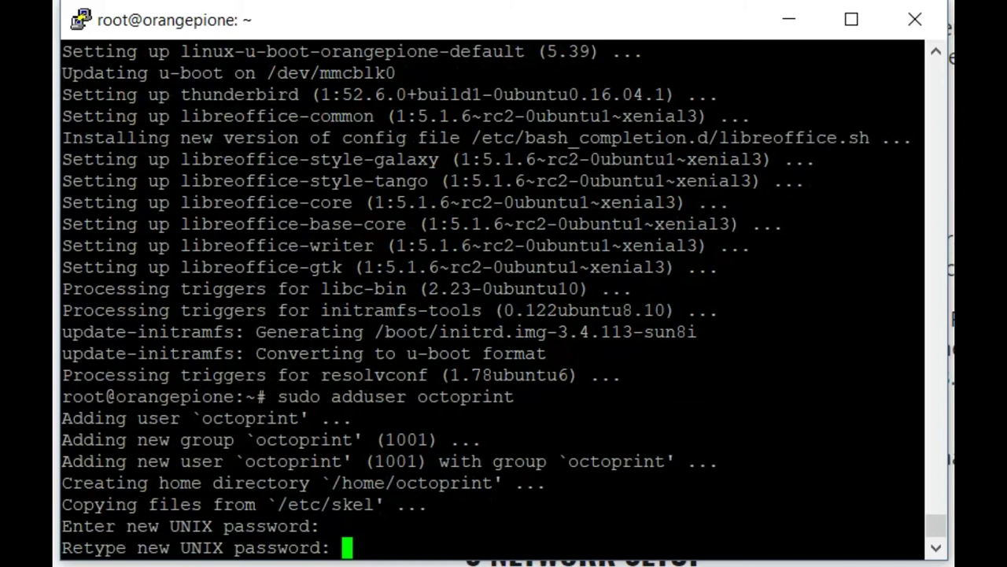
key("Return")
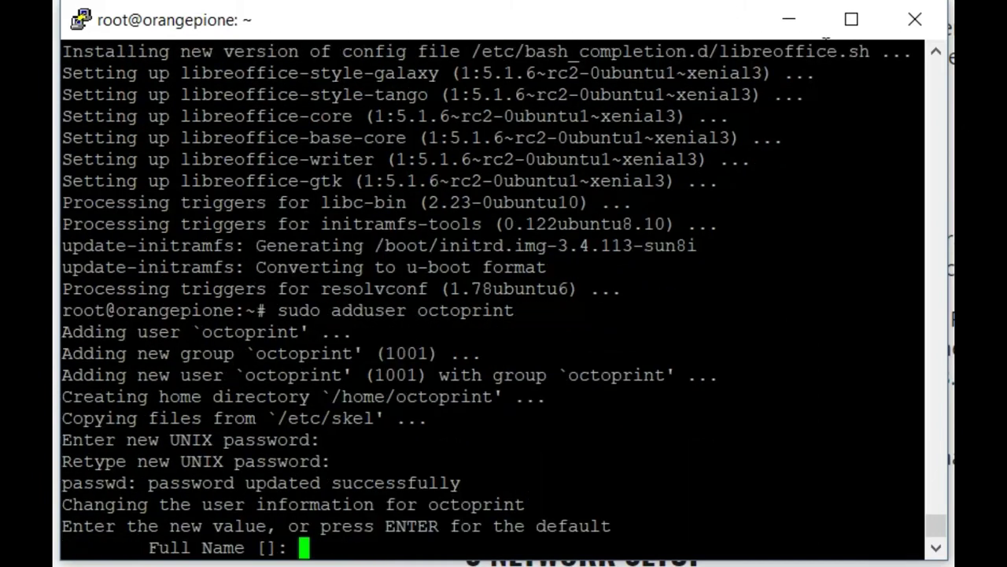
key("Return")
key("Return")
key("Return")
key("Return")
key("Return")
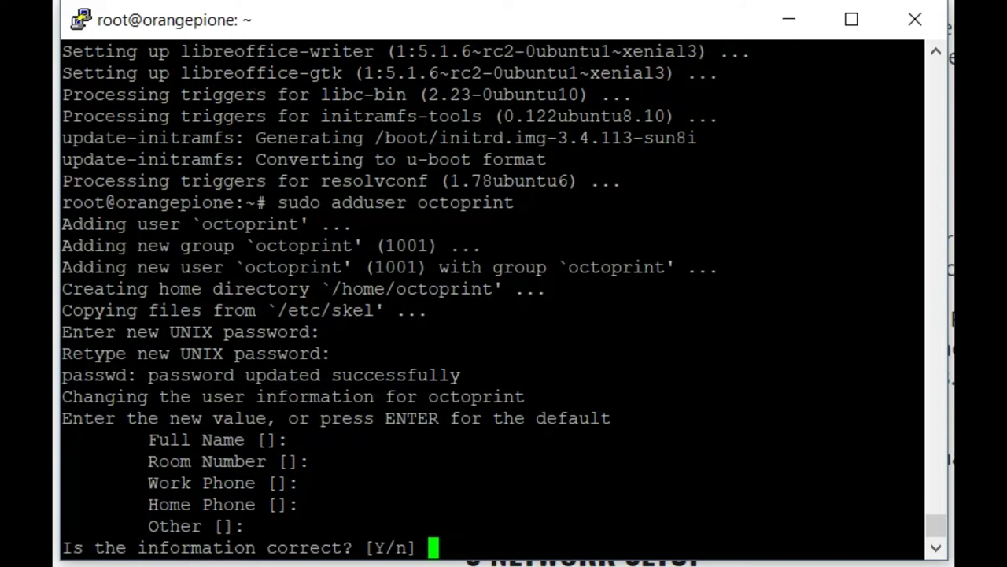
type("y")
key("Return")
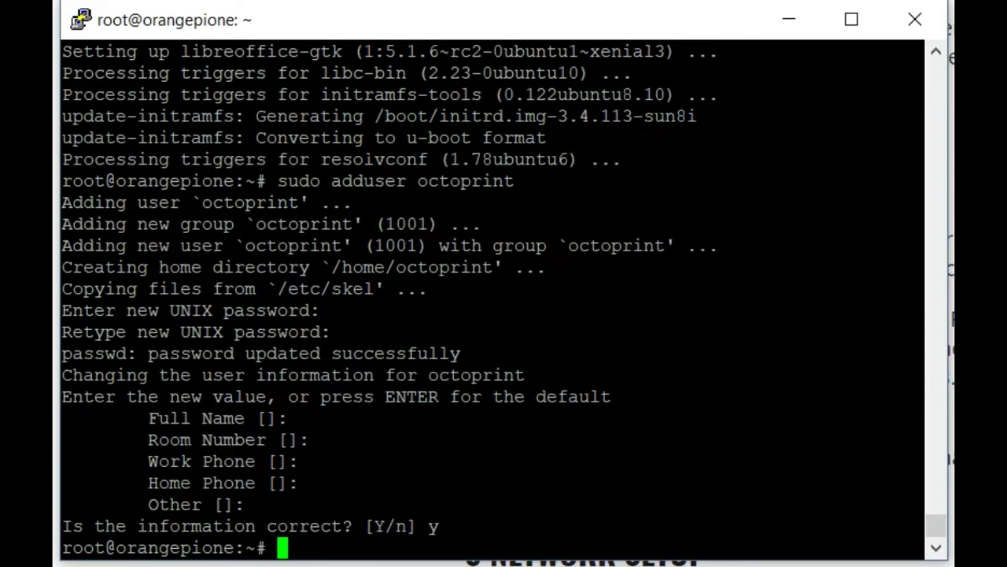
Add octoprint to the tty, dialout and sudo groups.
type("sudo usermod -a -G tty octoprint")
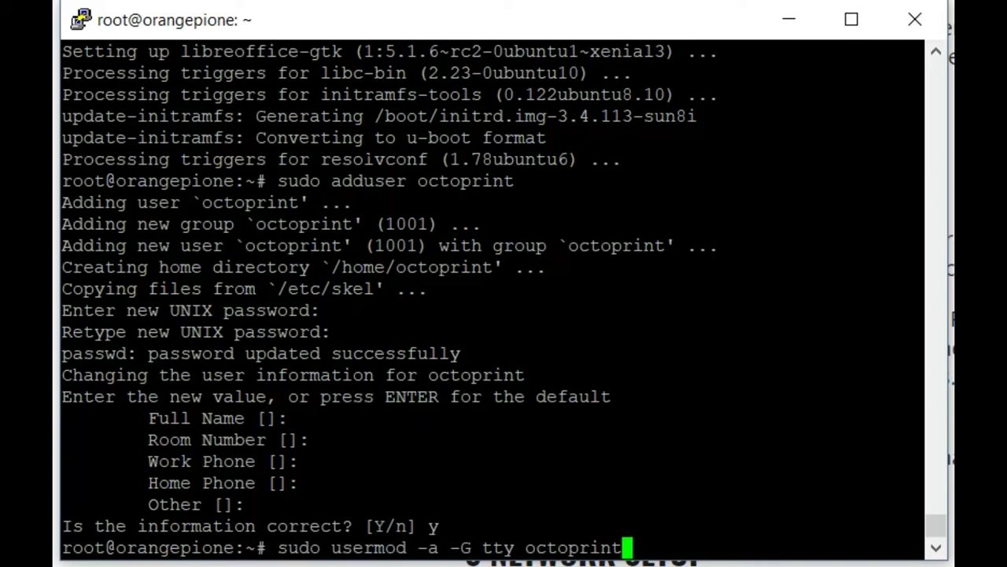
key("Return")
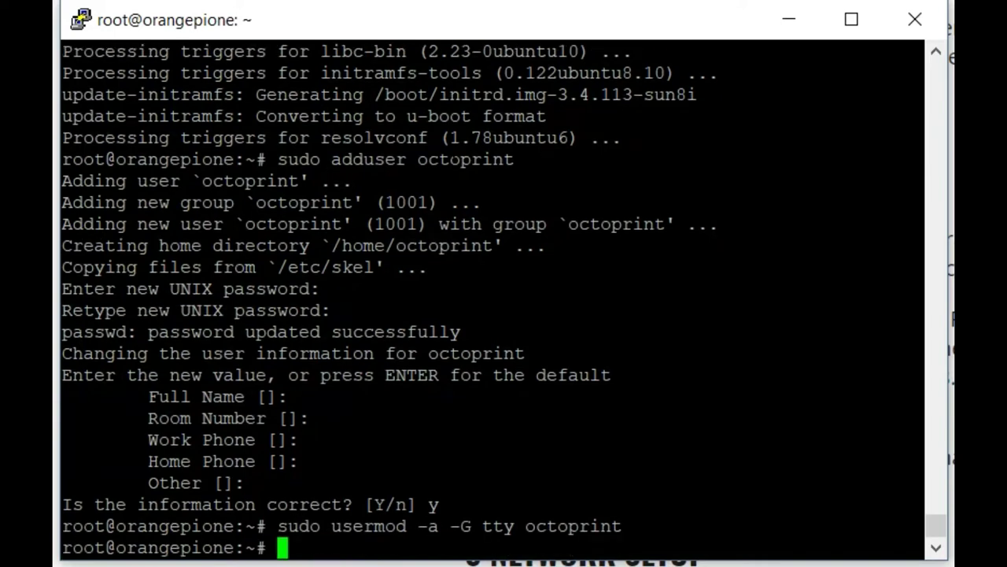
right_click(581, 220)
key("Return")
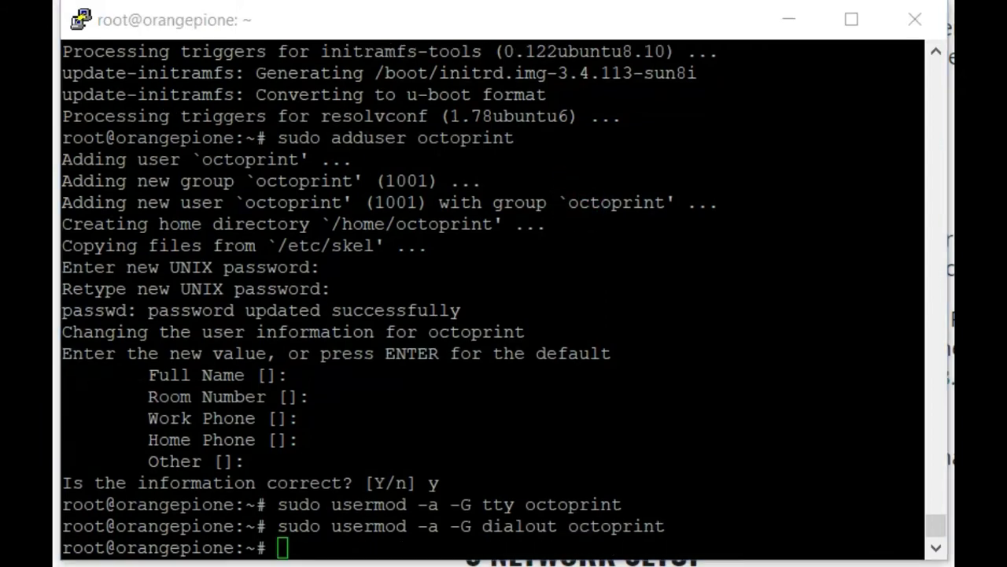
right_click(443, 239)
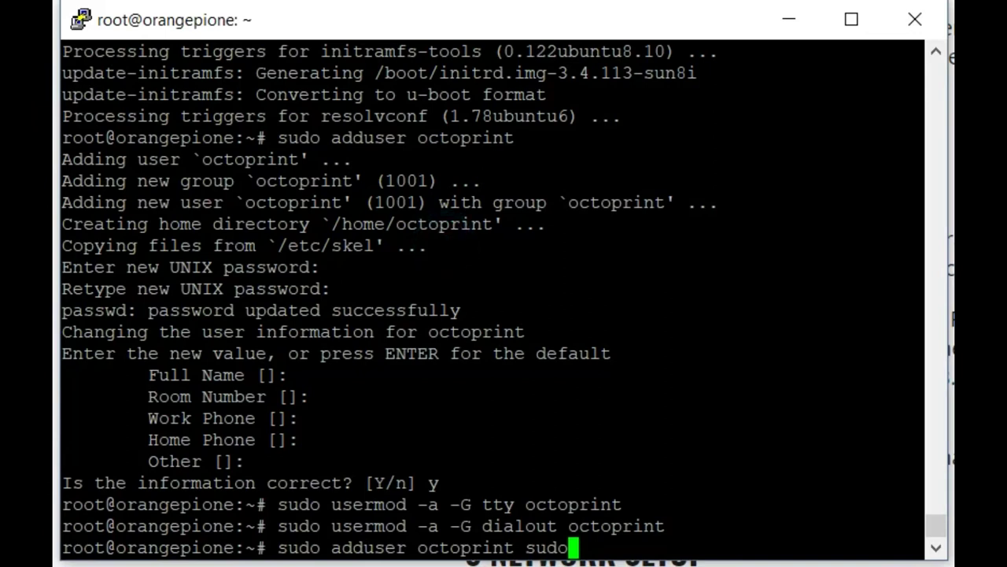
key("Return")
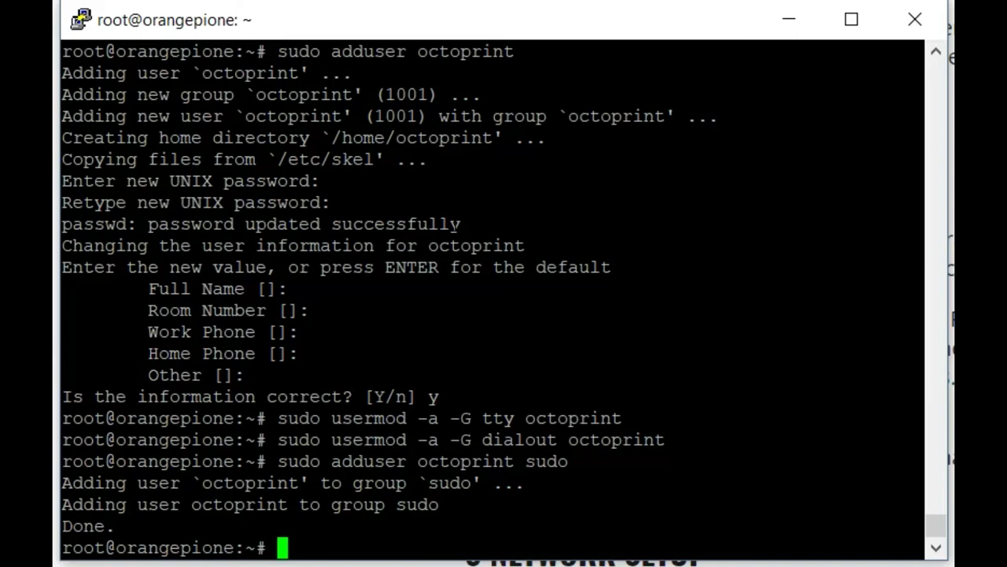
Append 'octoprint ALL=(ALL) NOPASSWD:ALL' to the end of sudoers via sudo visudo and save.
type("sudo visudo")
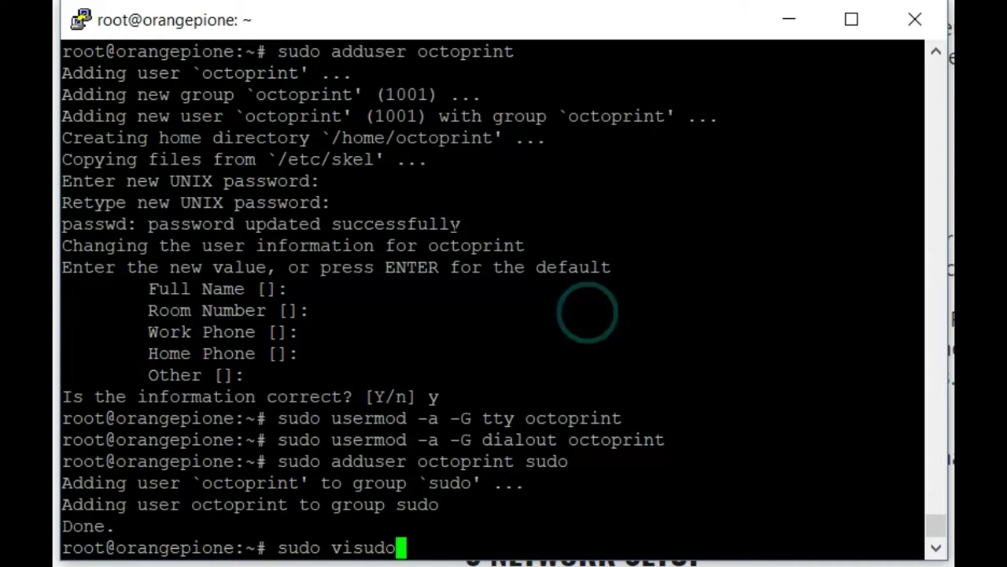
key("Return")
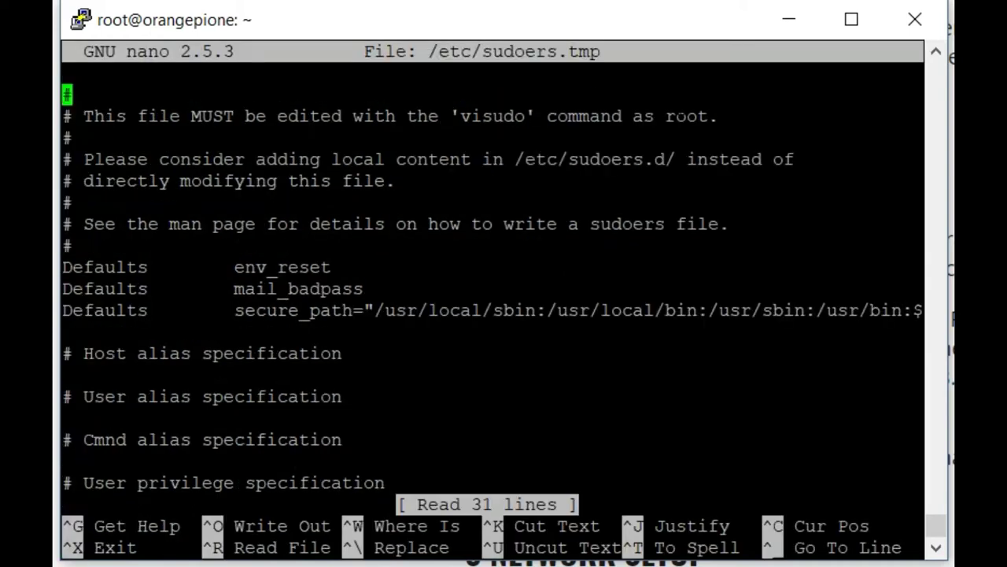
key("Down")
key("Down")
key("Down")
key("Down")
key("Down")
key("Down")
key("Down")
key("Down")
key("Down")
key("Down")
key("Down")
key("Down")
key("Down")
key("Down")
key("Down")
key("Down")
key("Down")
key("Down")
key("Down")
key("Down")
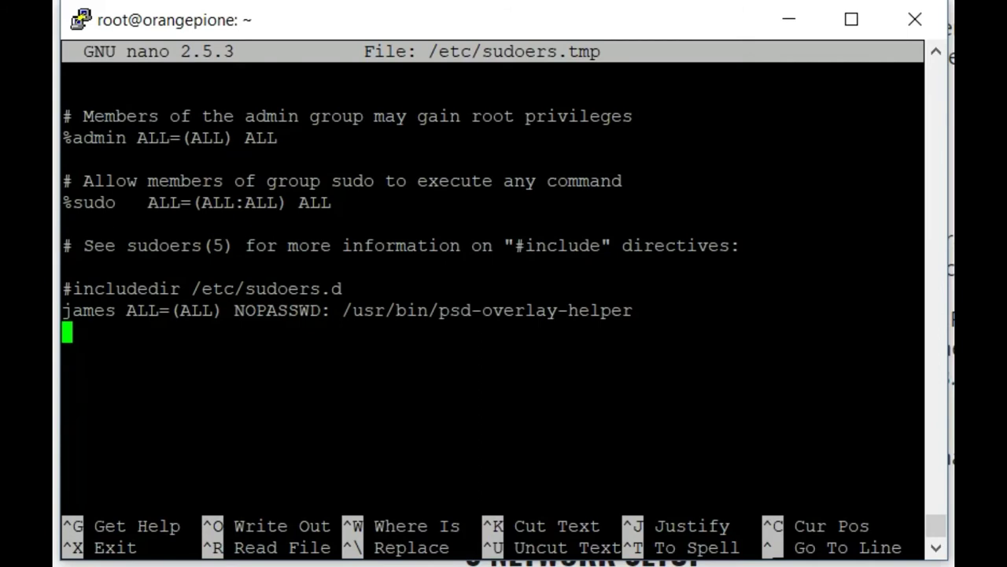
right_click(400, 200)
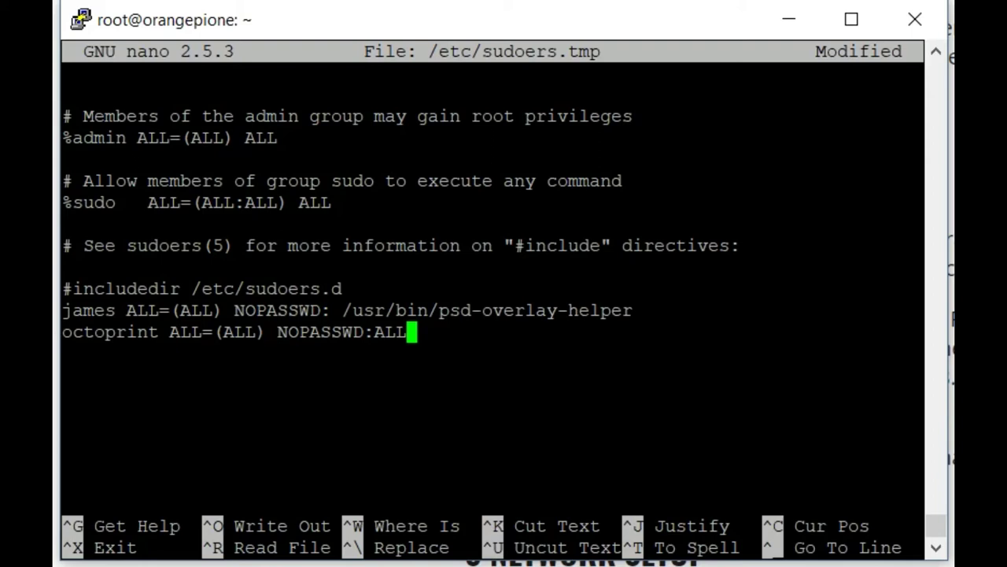
key("Return")
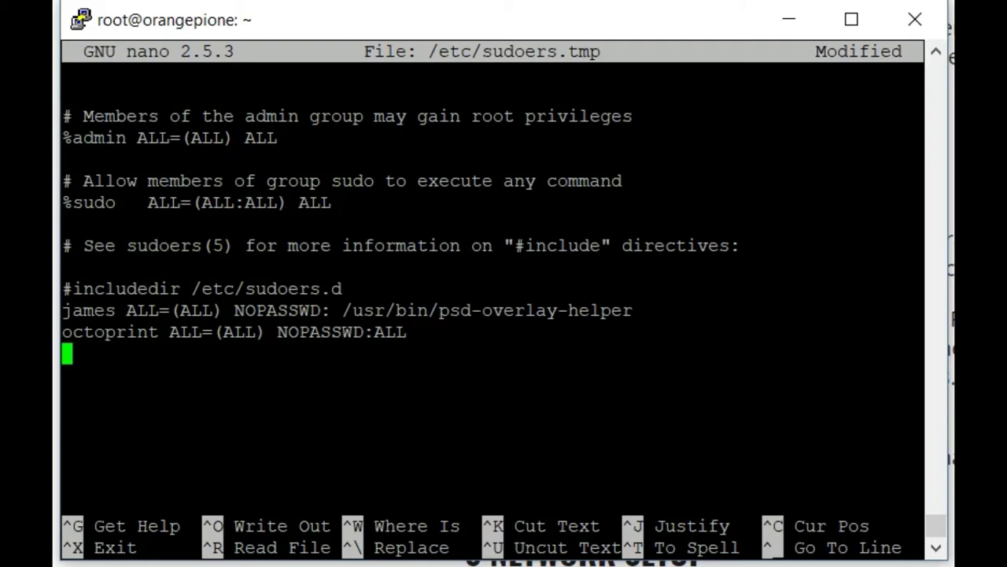
key("ctrl+o")
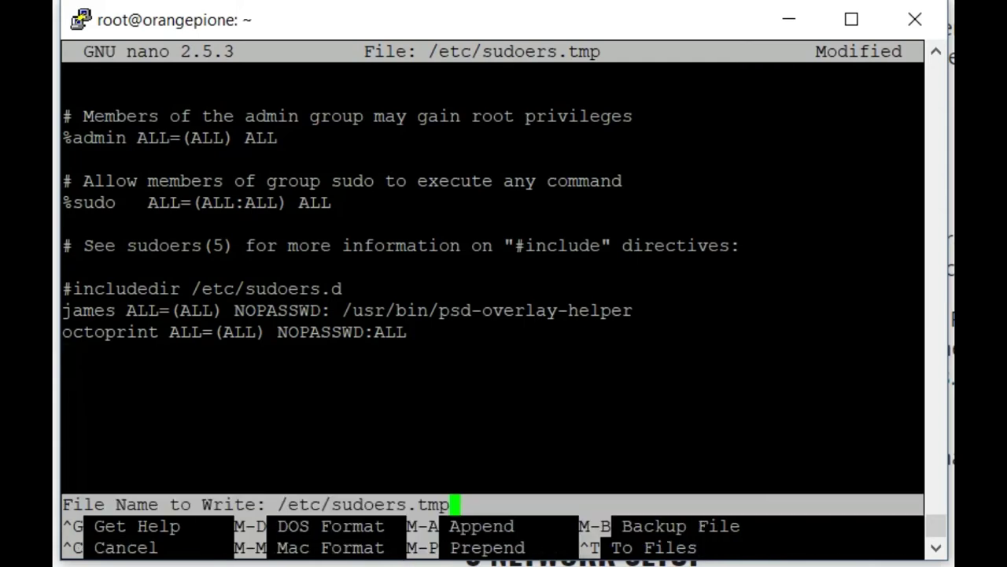
key("Return")
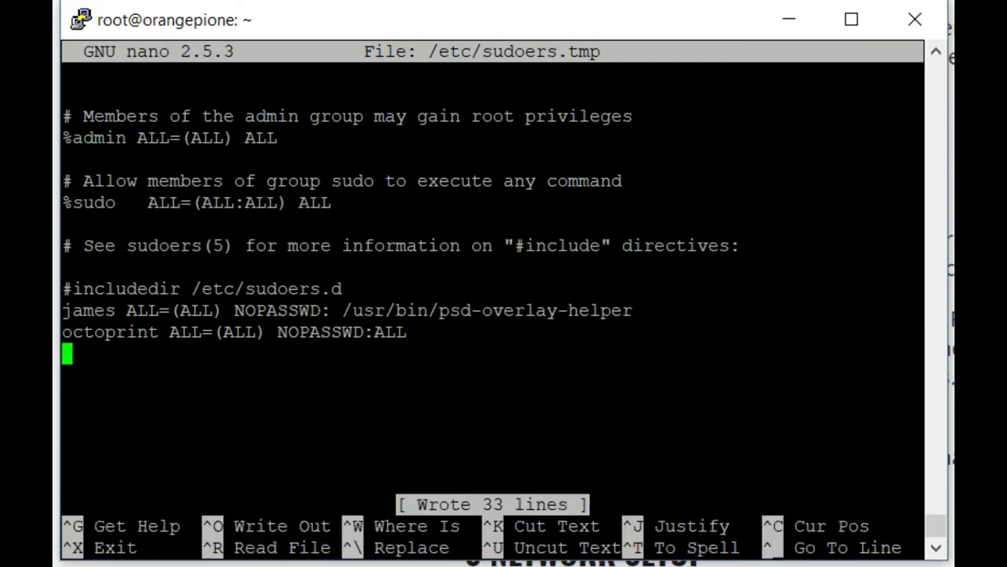
Exit nano and delete octoprint's password with sudo passwd octoprint -d.
key("ctrl+x")
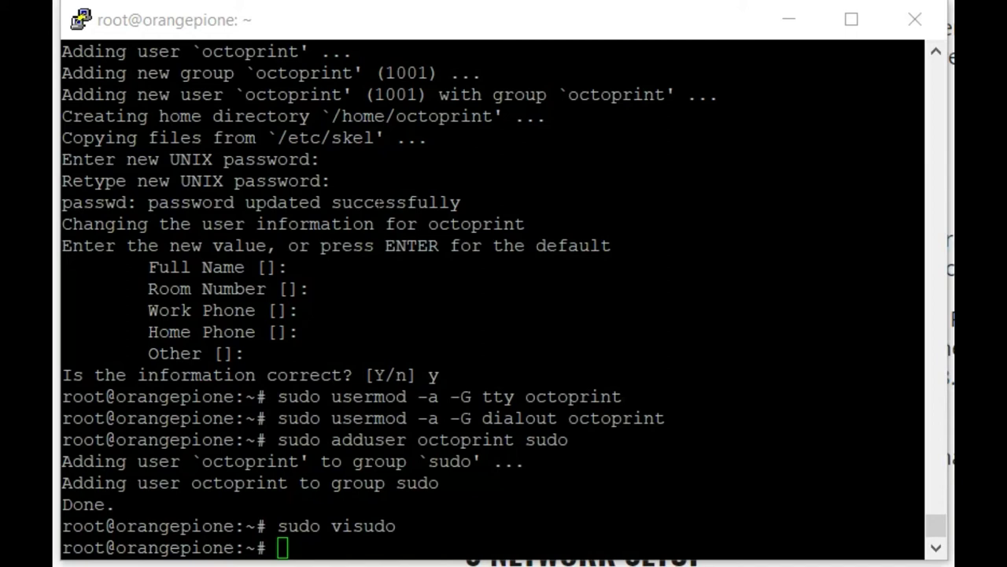
right_click(490, 281)
key("Return")
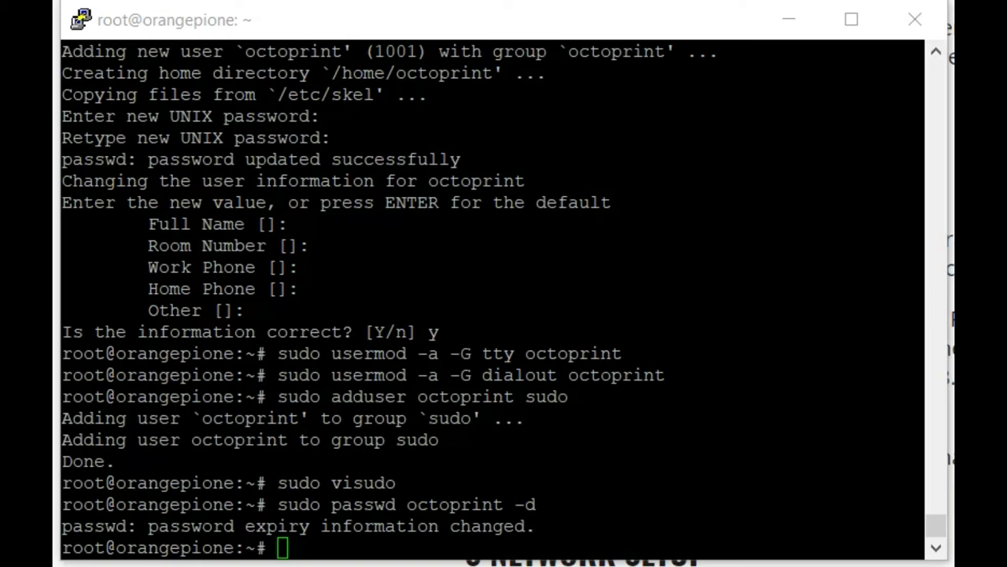
left_click(490, 160)
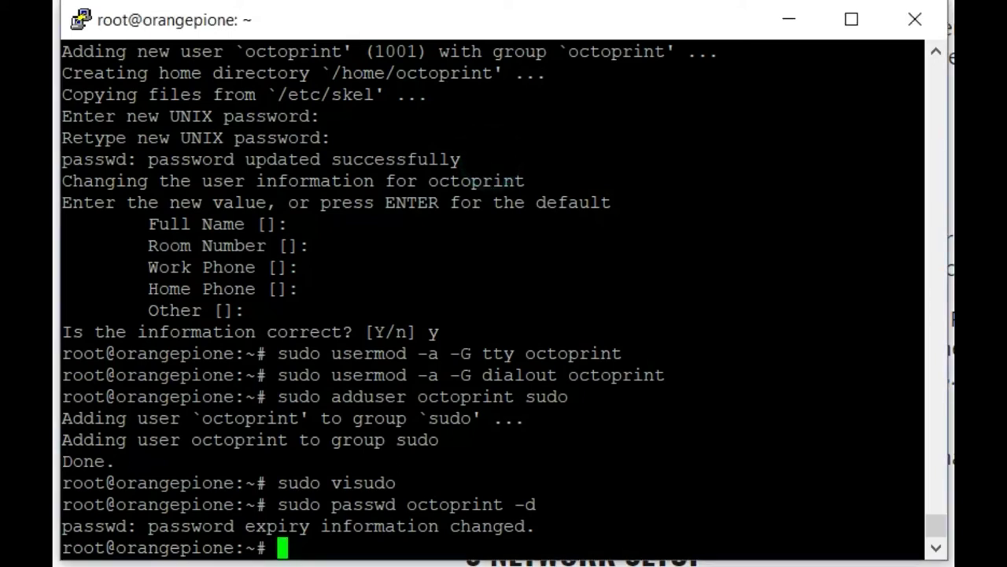
Install git, python-pip, python-dev, python-setuptools, psmisc and virtualenv with apt-get, confirming with y.
right_click(490, 158)
key("Return")
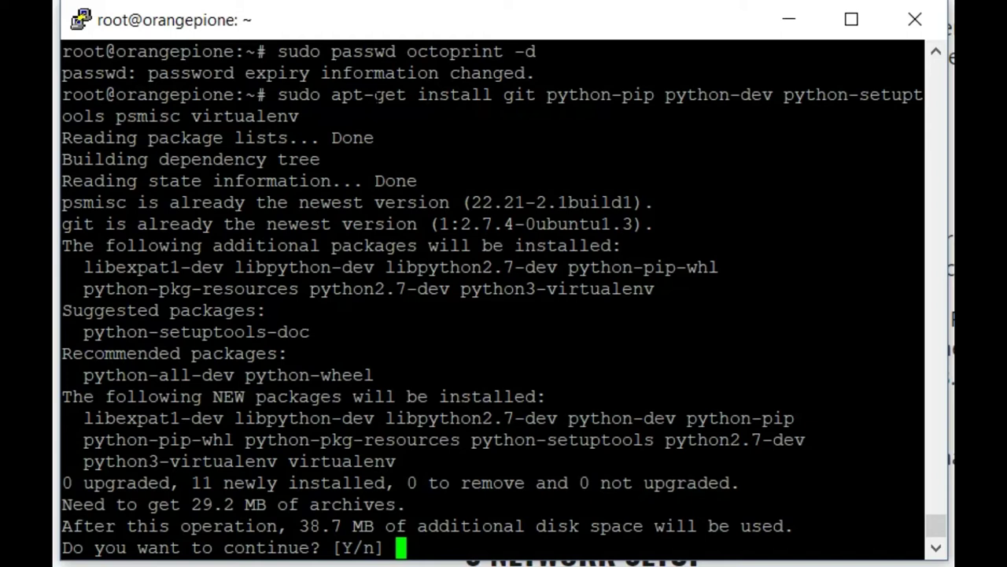
type("y")
key("Return")
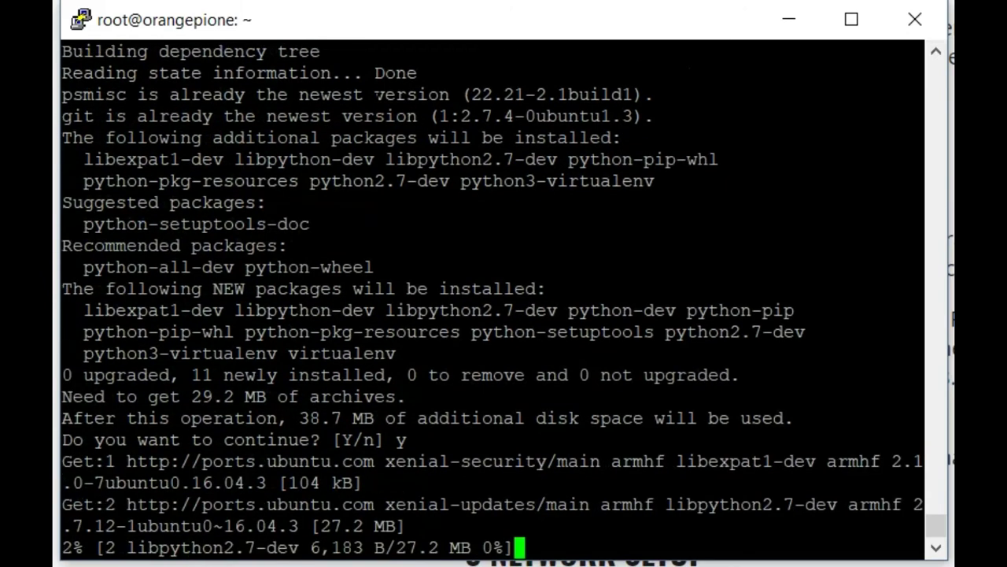
left_click(606, 208)
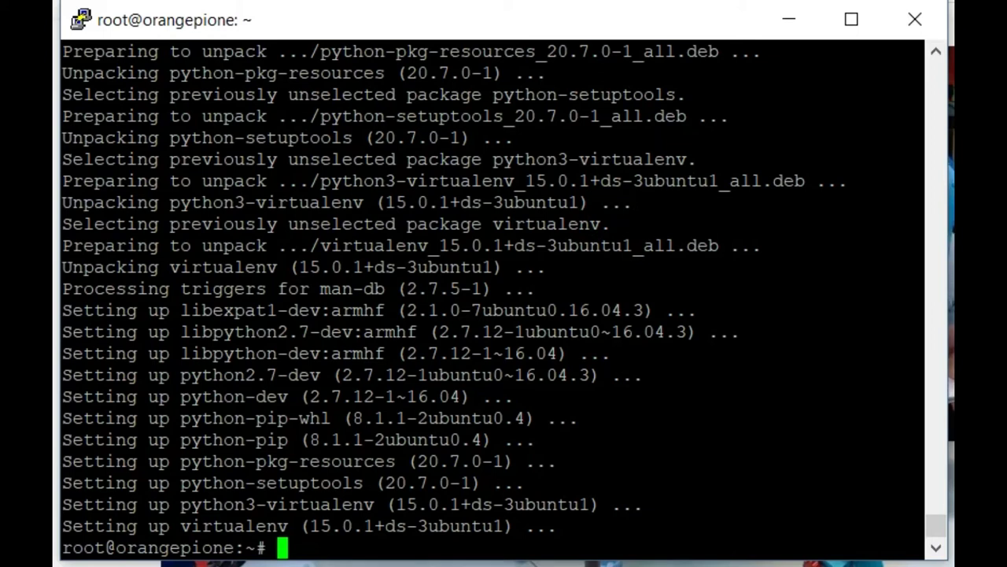
Switch to octoprint with sudo su octoprint, verify via whoami, and cd ~ to its home.
type("sudo su ")
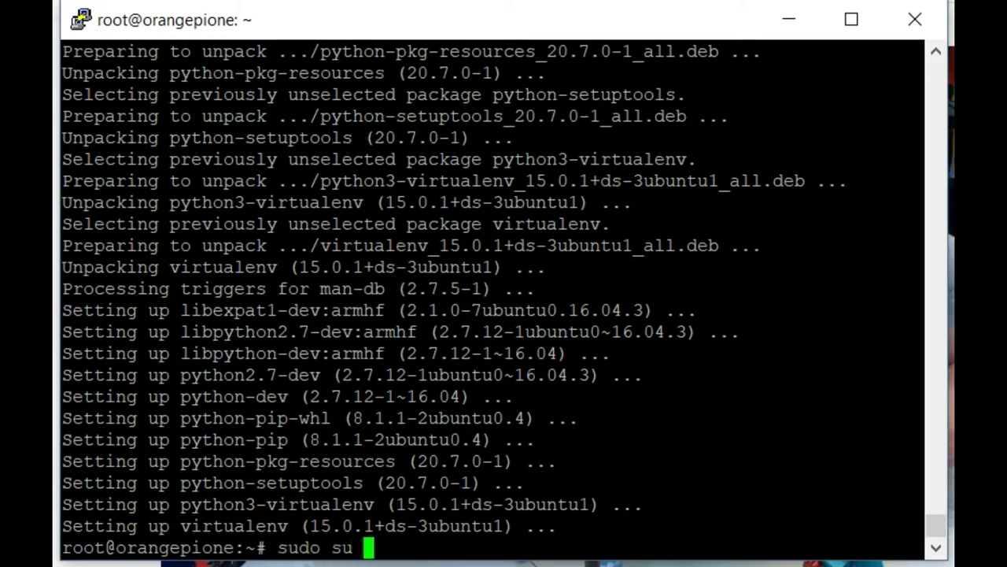
type("octoprint")
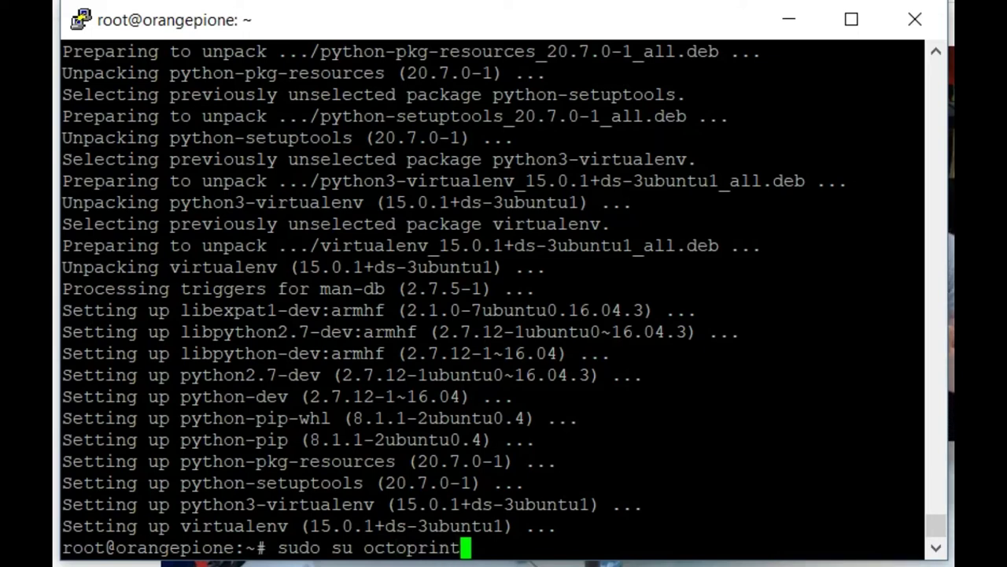
key("Return")
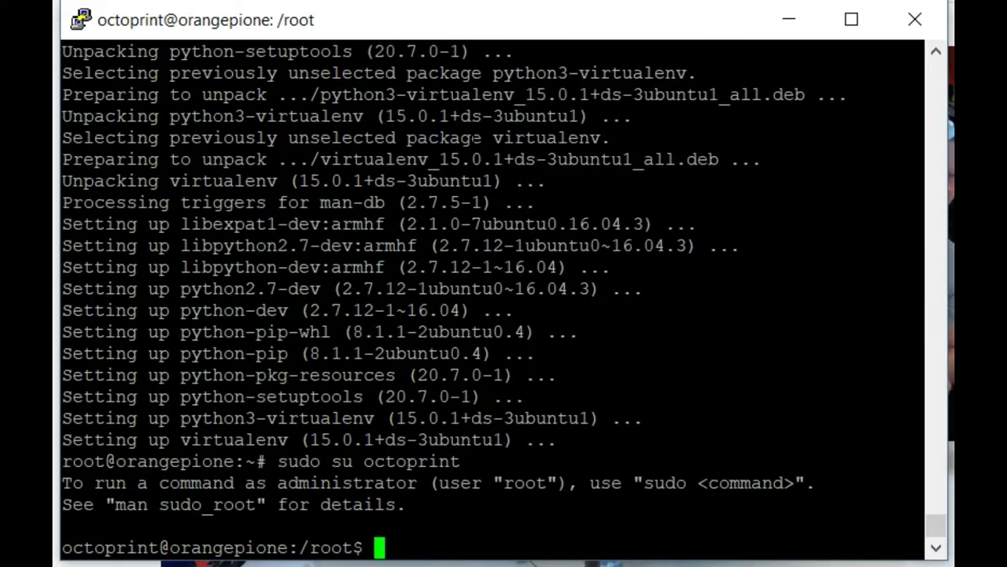
type("whoami")
key("Return")
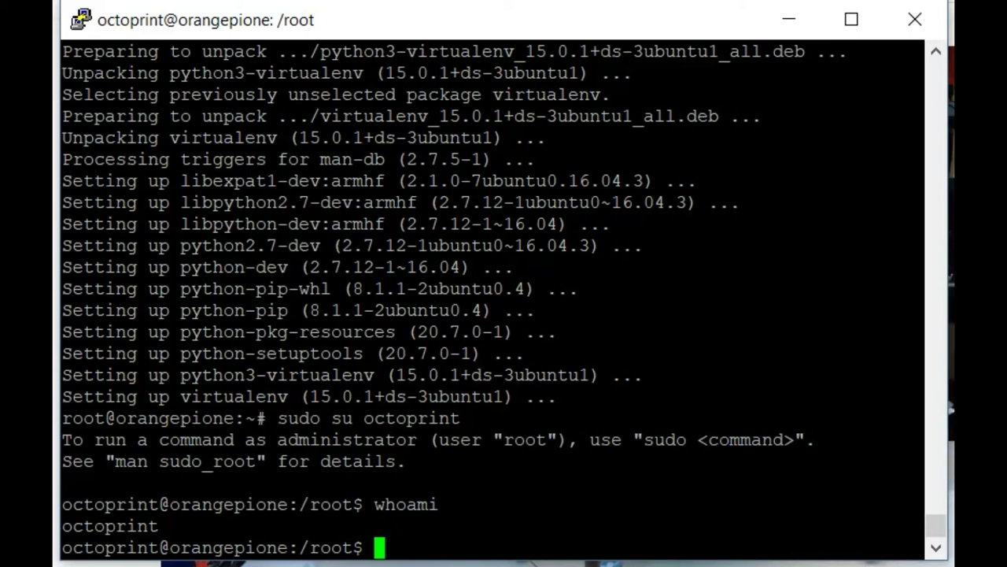
left_click(486, 127)
type("cd ~")
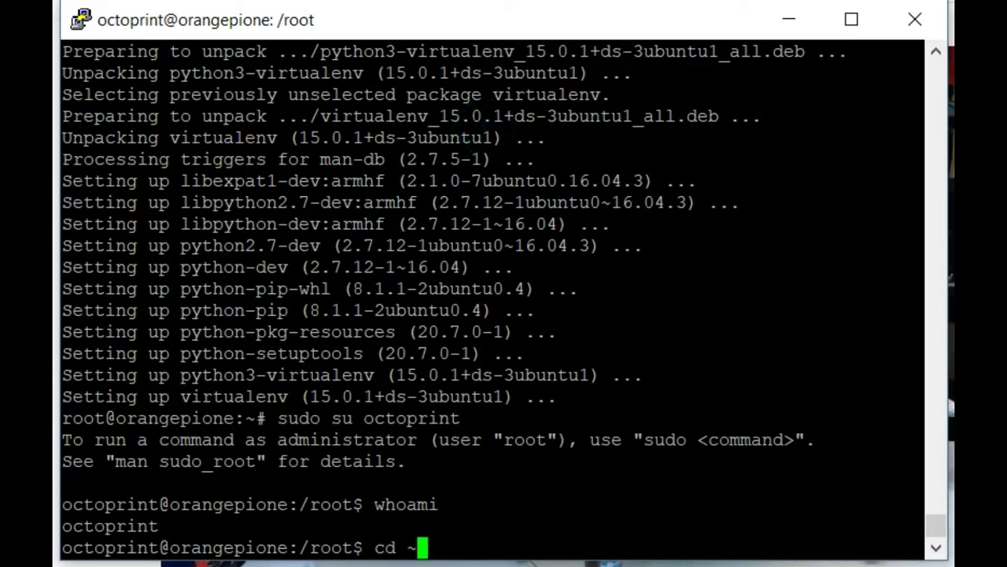
key("Return")
left_click(593, 81)
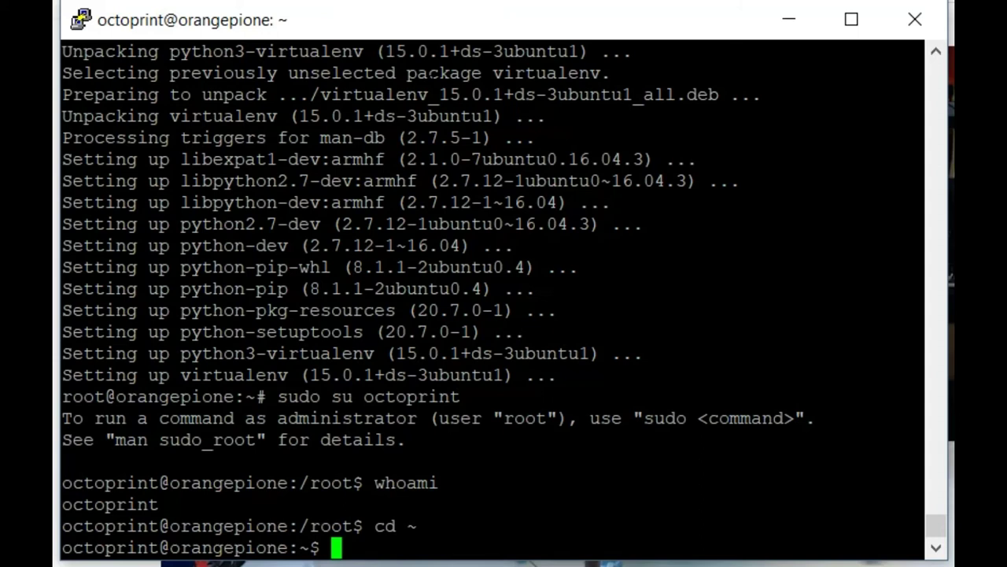
Download the pyserial 2.7 archive and extract pyserial-2.7.tar.gz.
right_click(562, 140)
key("Return")
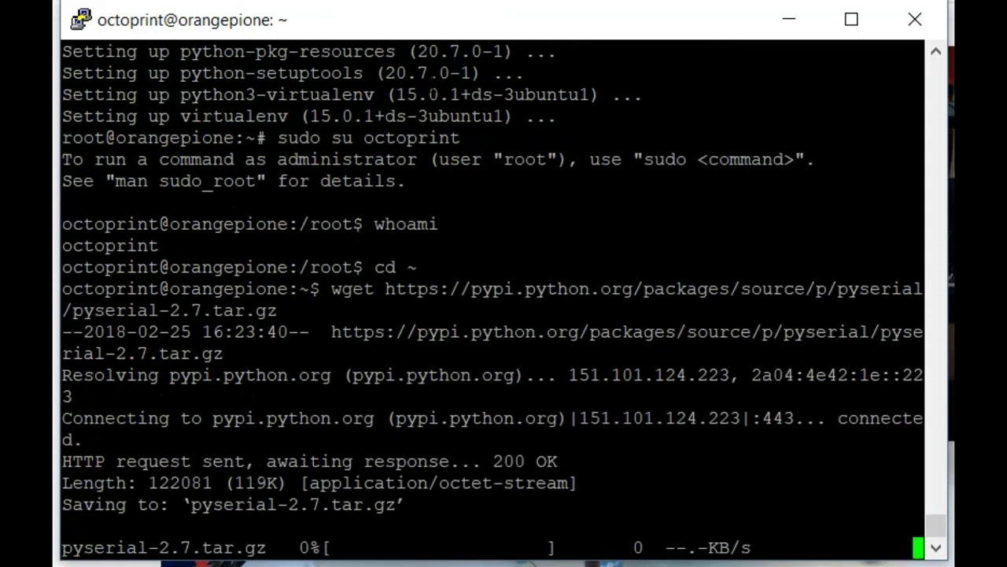
key("alt+Tab")
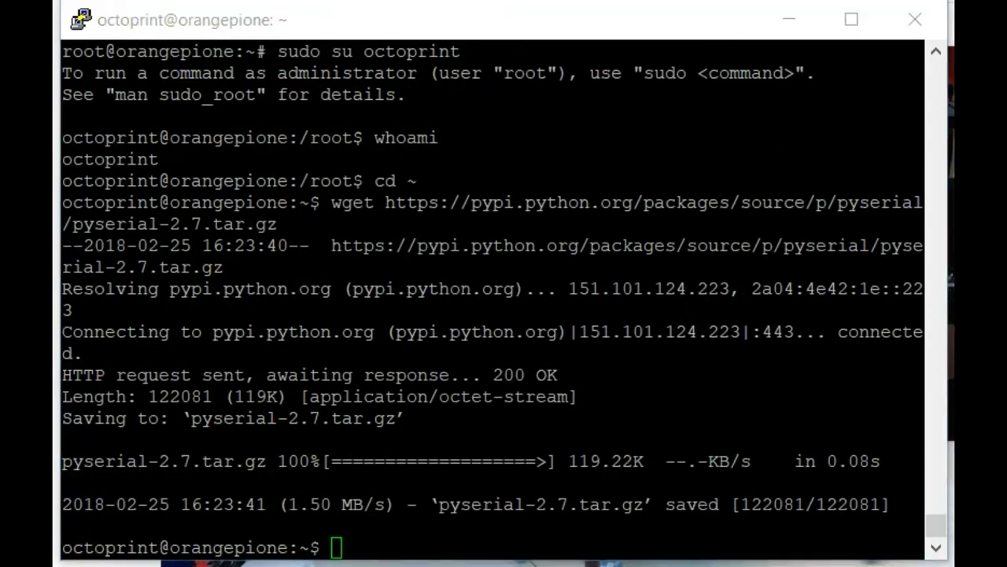
right_click(574, 227)
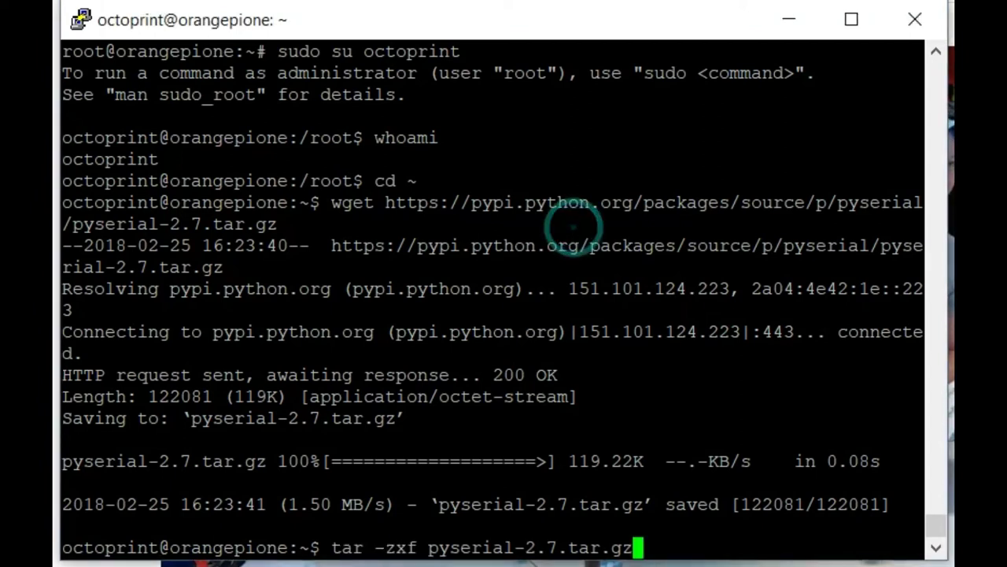
key("Return")
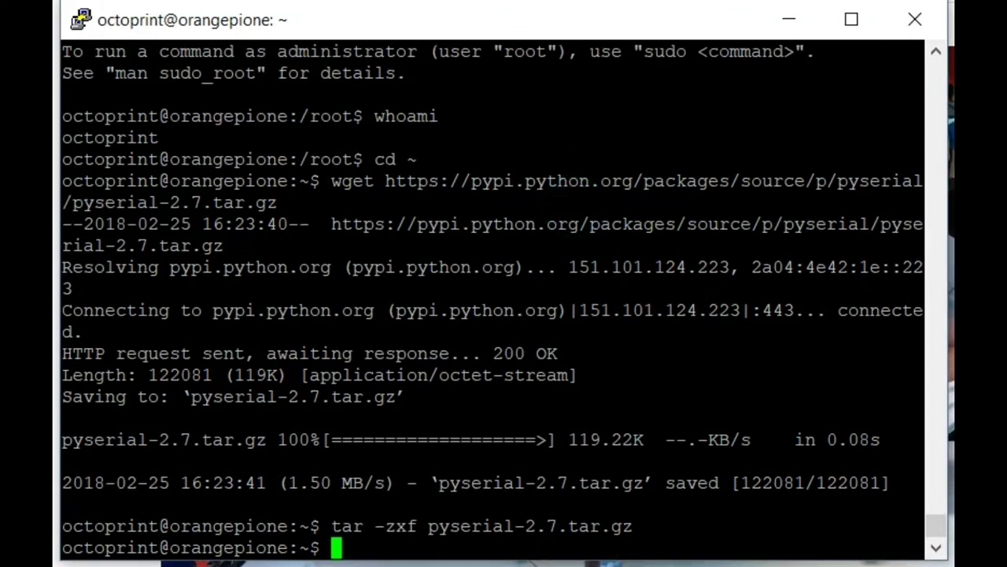
Enter pyserial-2.7 and install it with sudo python setup.py install.
key("alt+Tab")
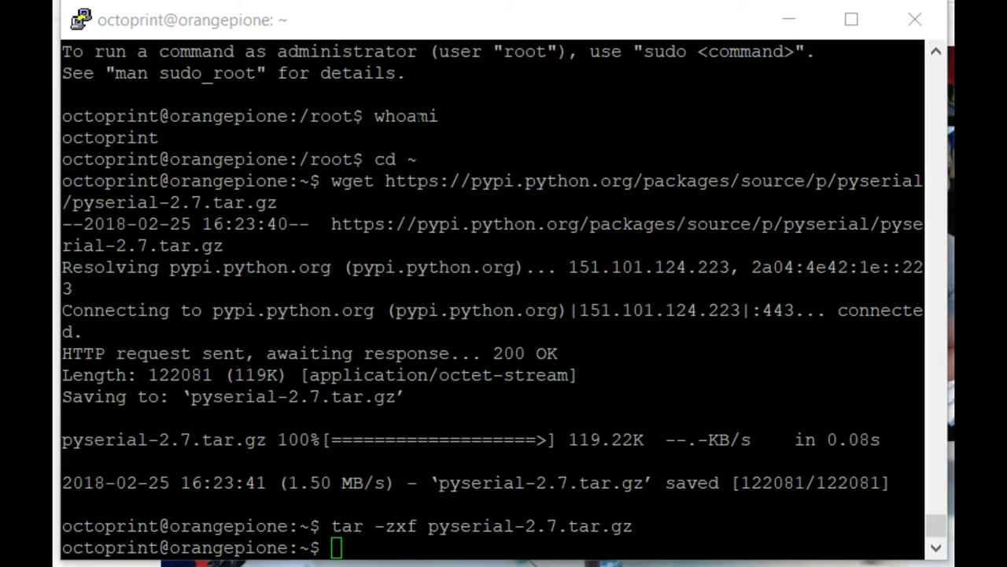
right_click(265, 184)
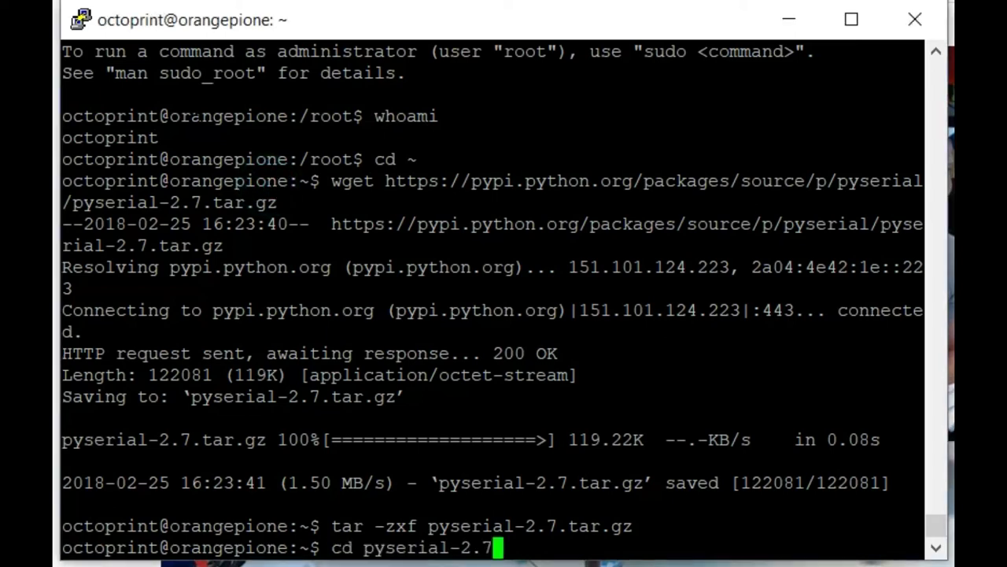
key("Return")
key("alt+Tab")
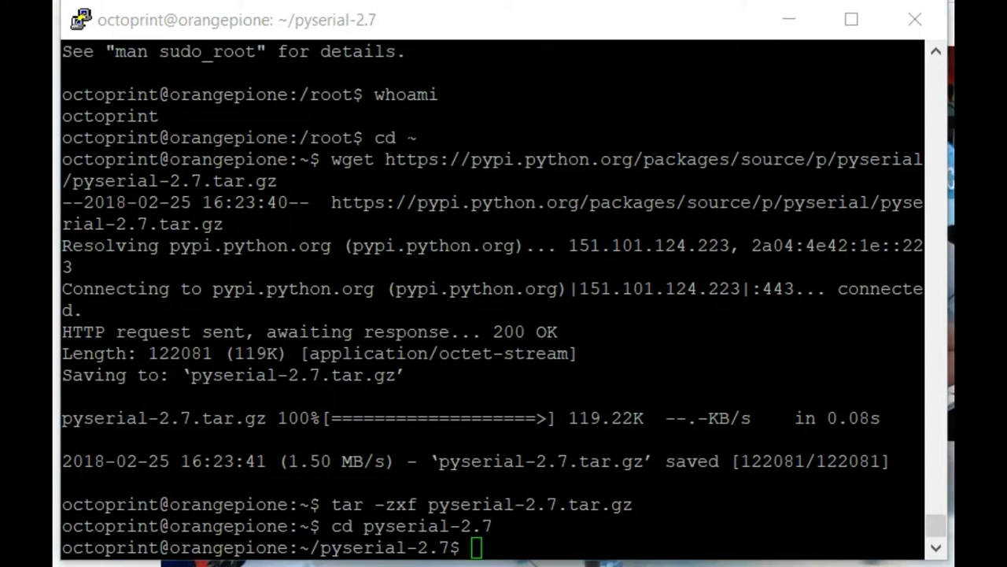
right_click(526, 211)
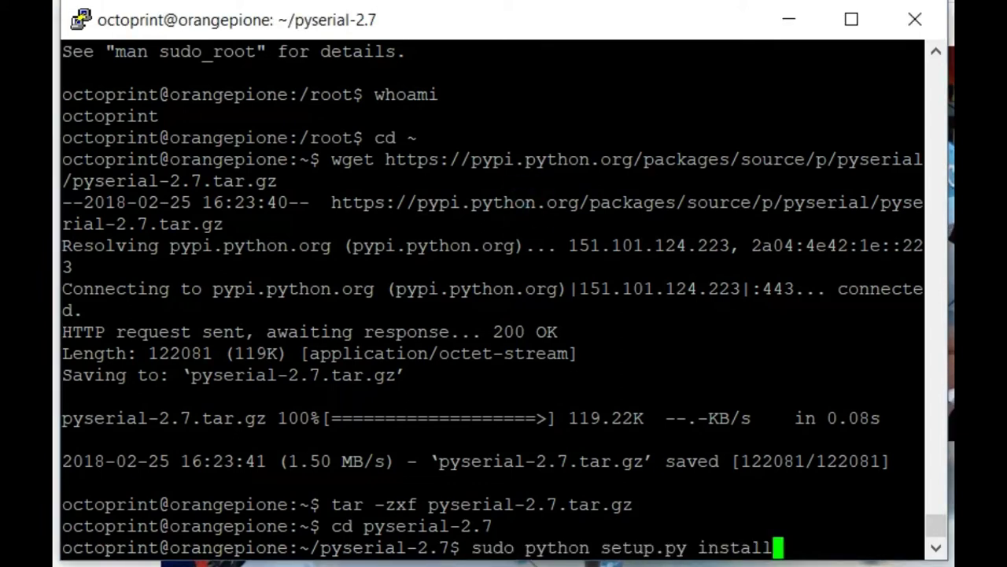
key("Return")
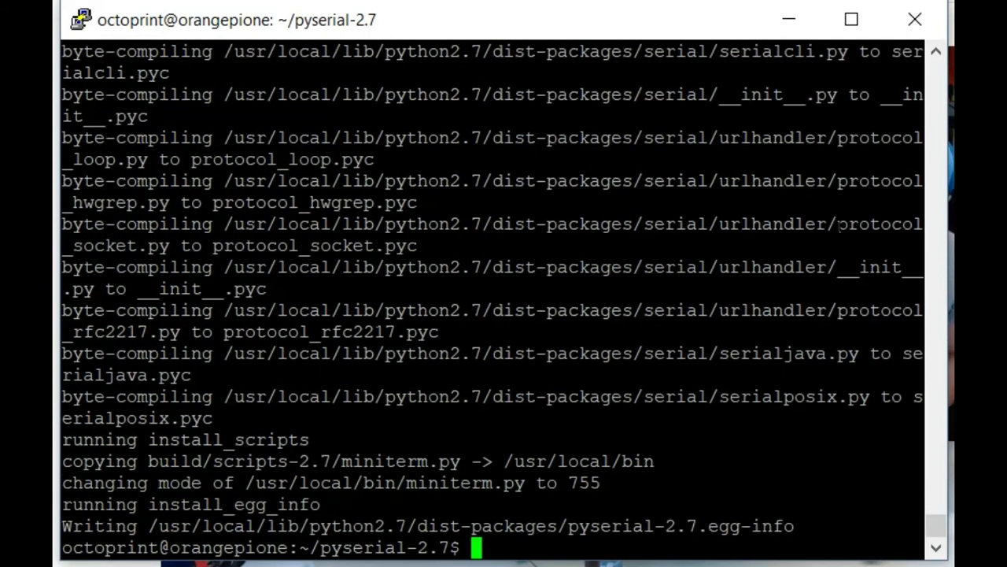
key("alt+Tab")
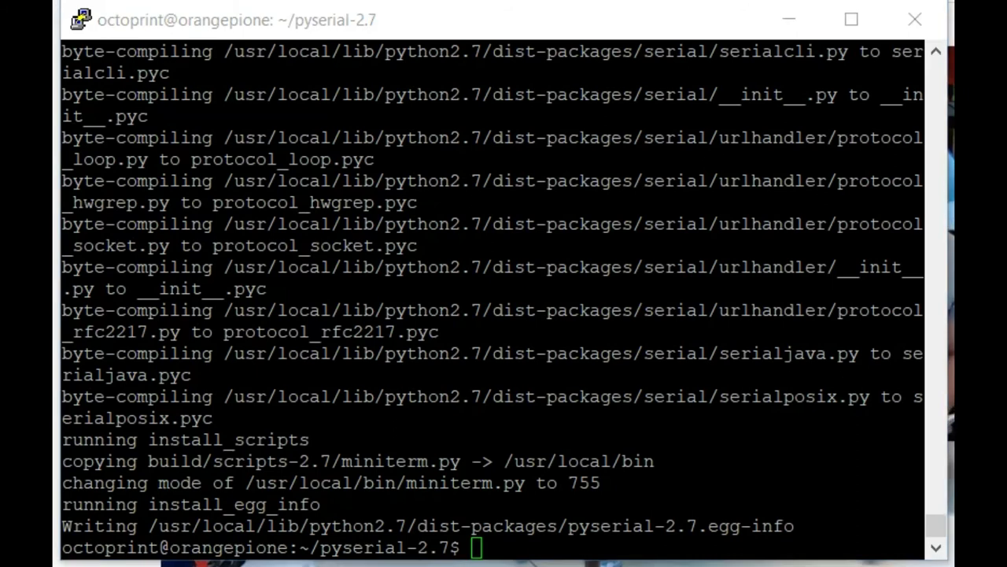
left_click(697, 241)
type("cd ~")
key("Return")
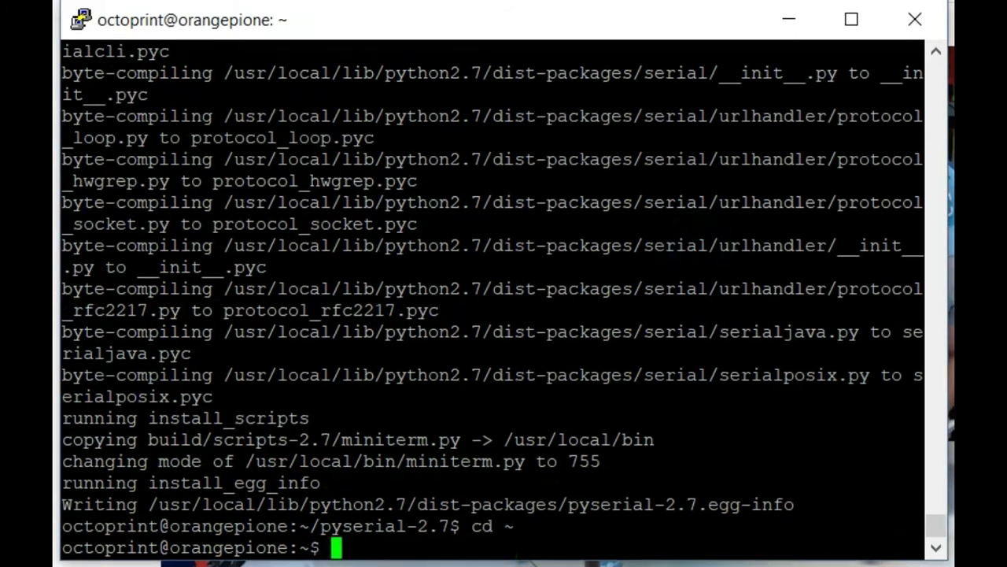
key("alt+Tab")
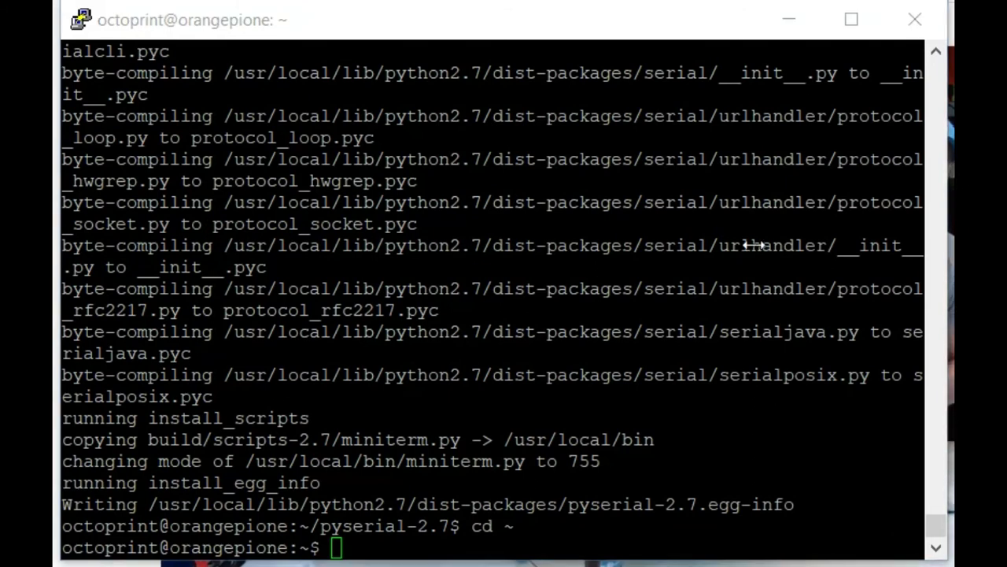
right_click(436, 227)
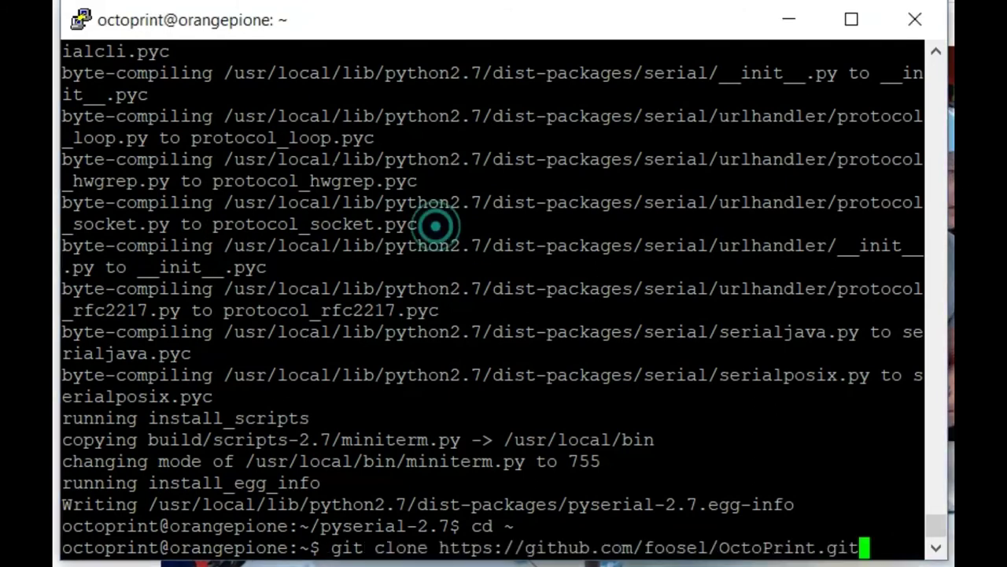
key("Return")
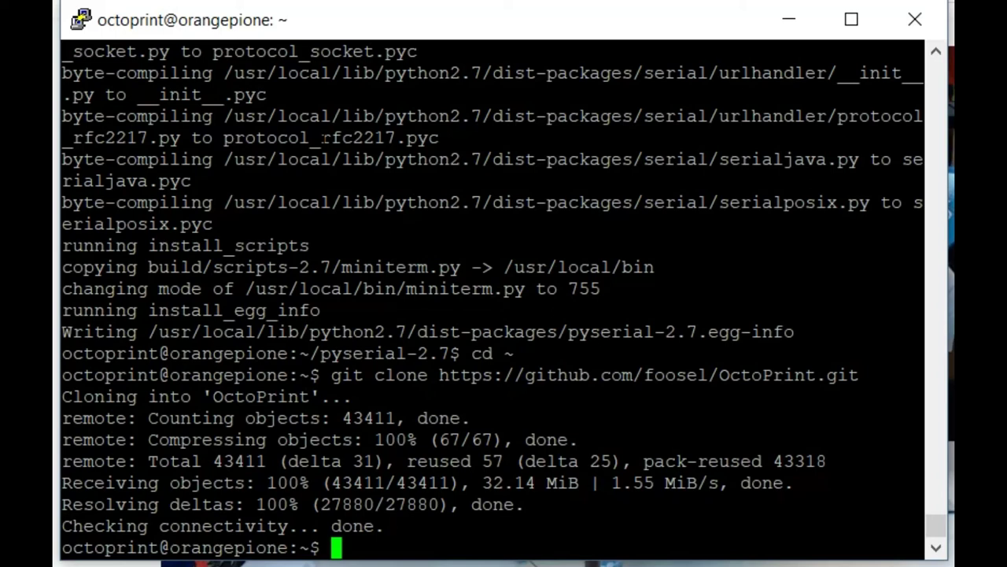
In OctoPrint, create the venv virtualenv and install OctoPrint with ./venv/bin/python setup.py install.
type("cd OctoPrint")
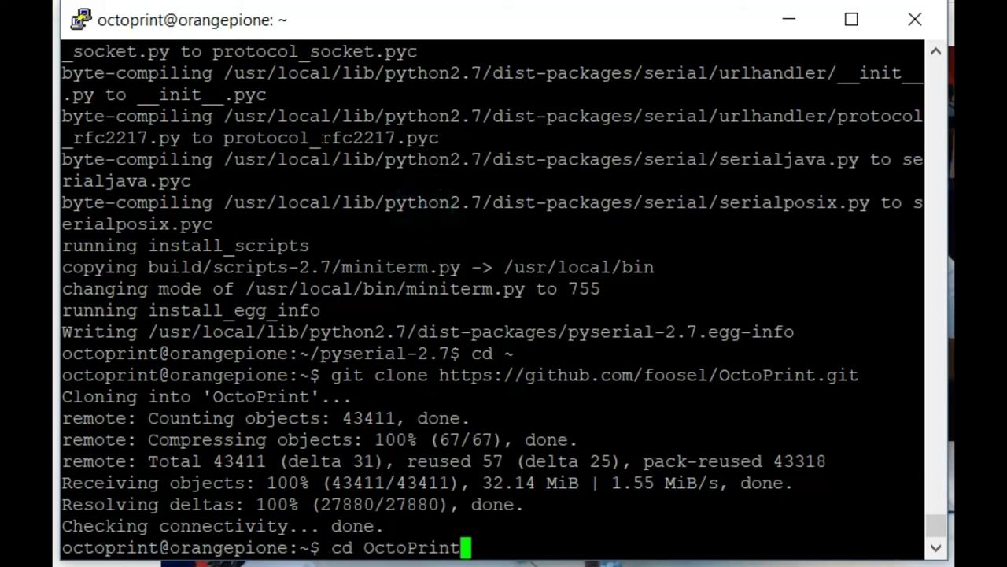
key("Return")
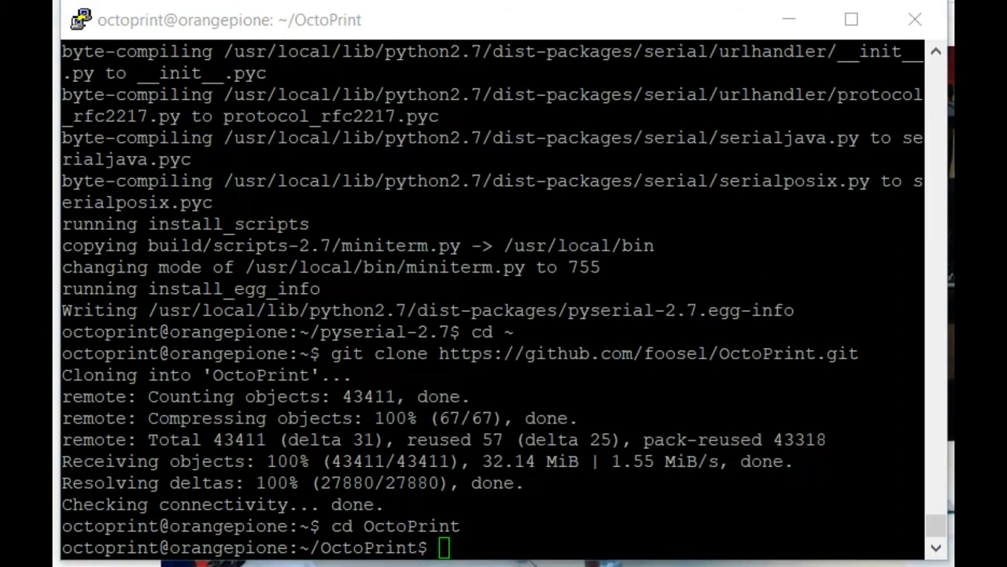
right_click(539, 252)
key("Return")
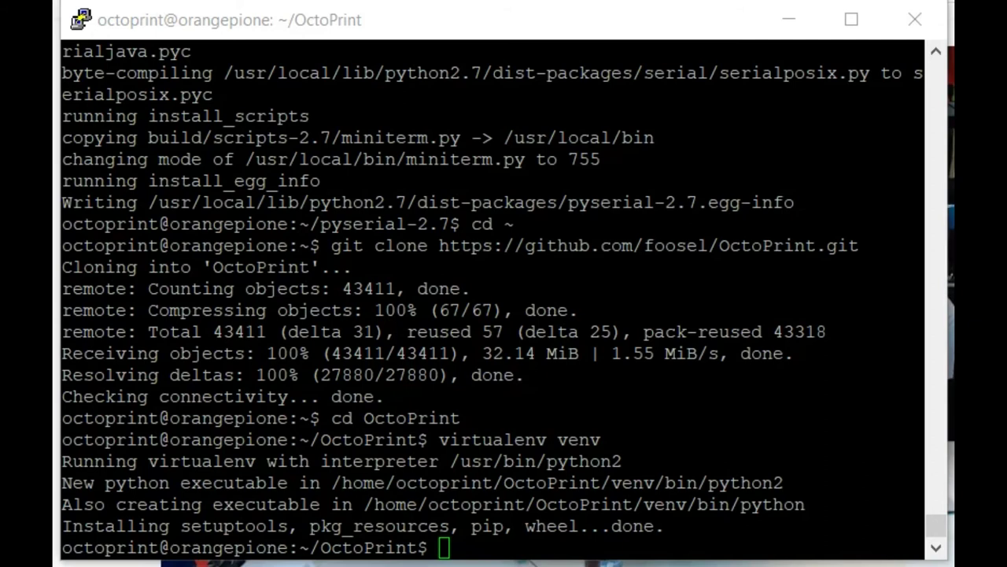
right_click(450, 229)
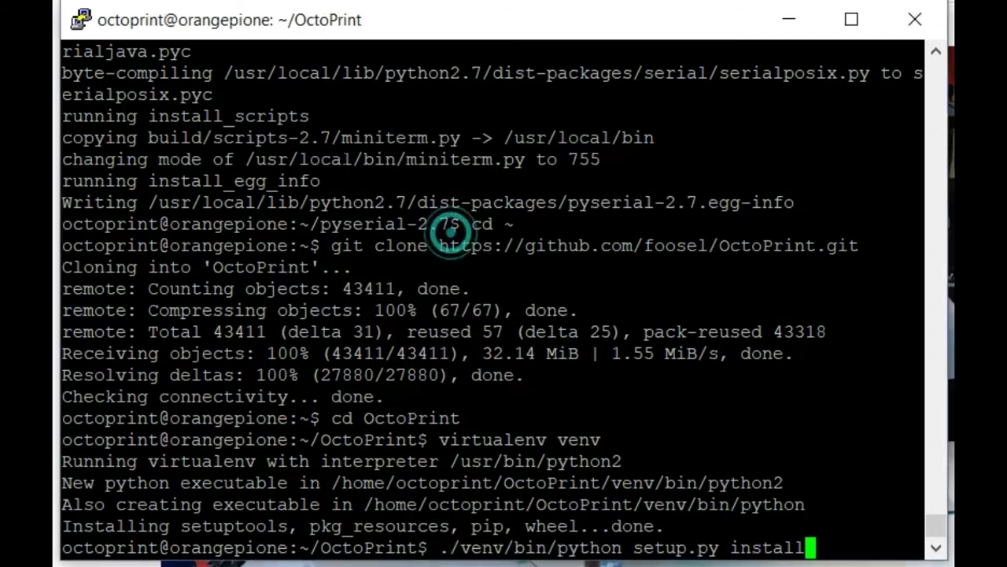
key("Return")
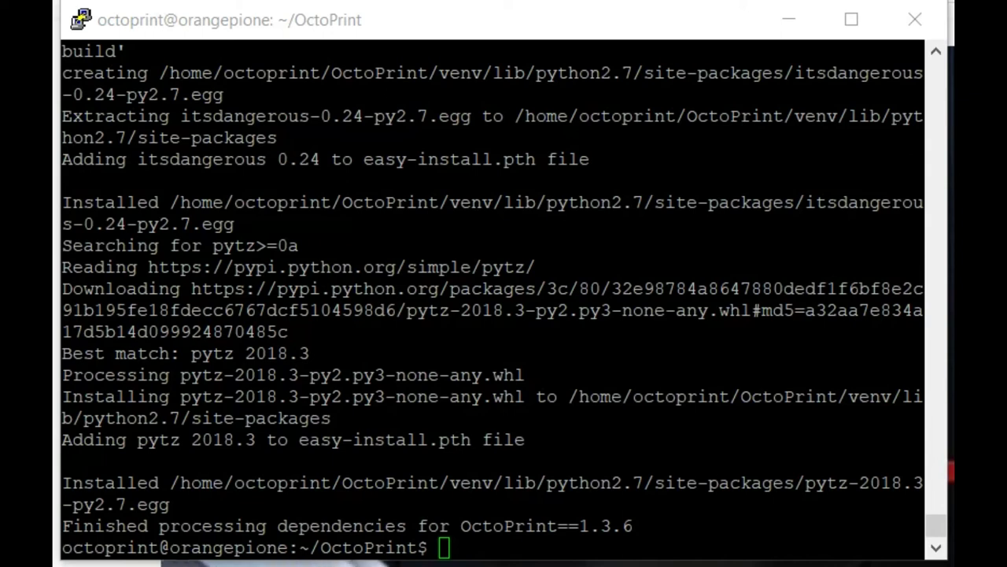
Copy '~/OctoPrint/venv/bin/octoprint serve' from the notes and run it to start OctoPrint on port 5000.
right_click(669, 461)
left_click(810, 529)
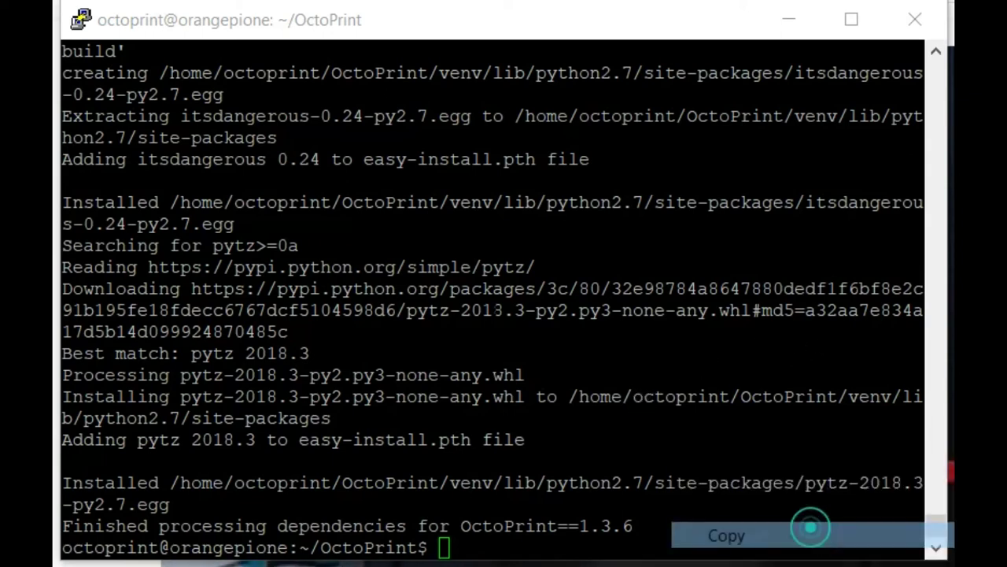
right_click(600, 367)
key("Return")
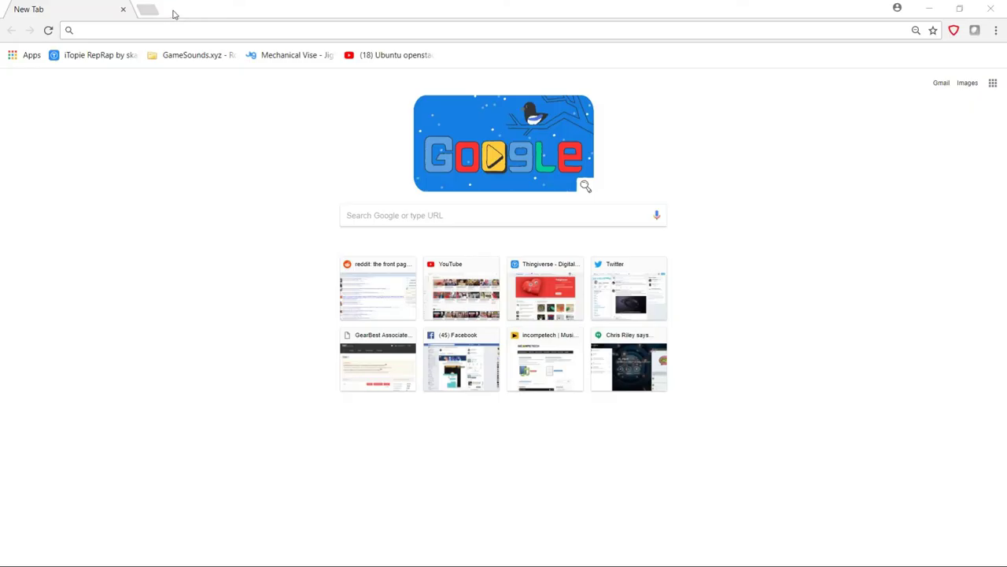
Load the OctoPrint Setup Wizard at 192.168.31.110:5000 in Chrome.
left_click(174, 28)
type("192")
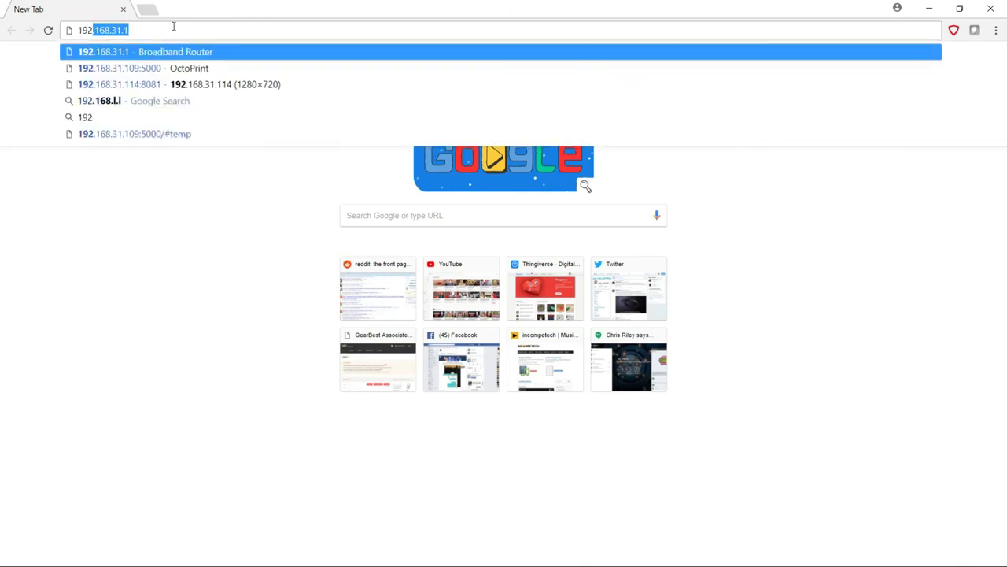
key("Right")
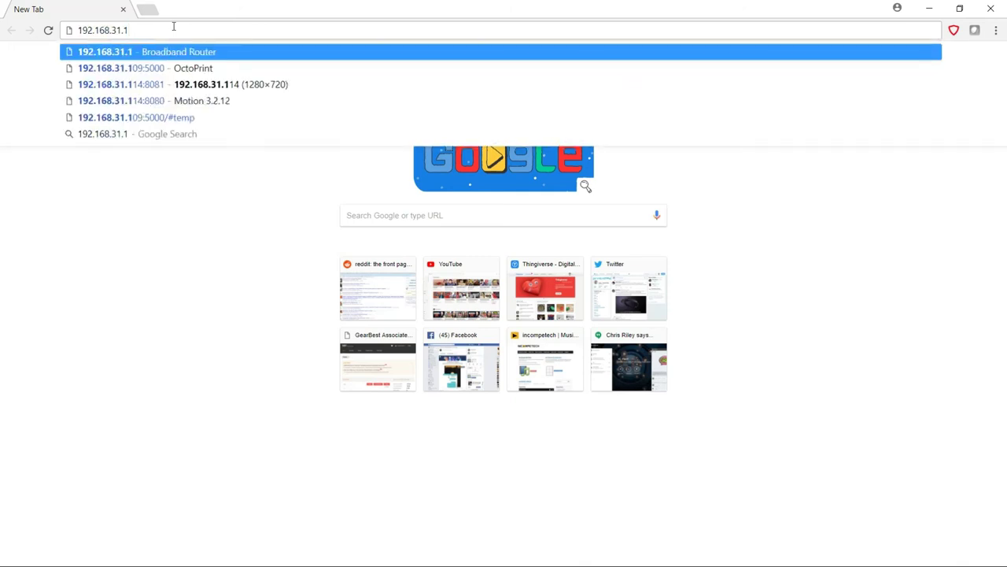
type("10")
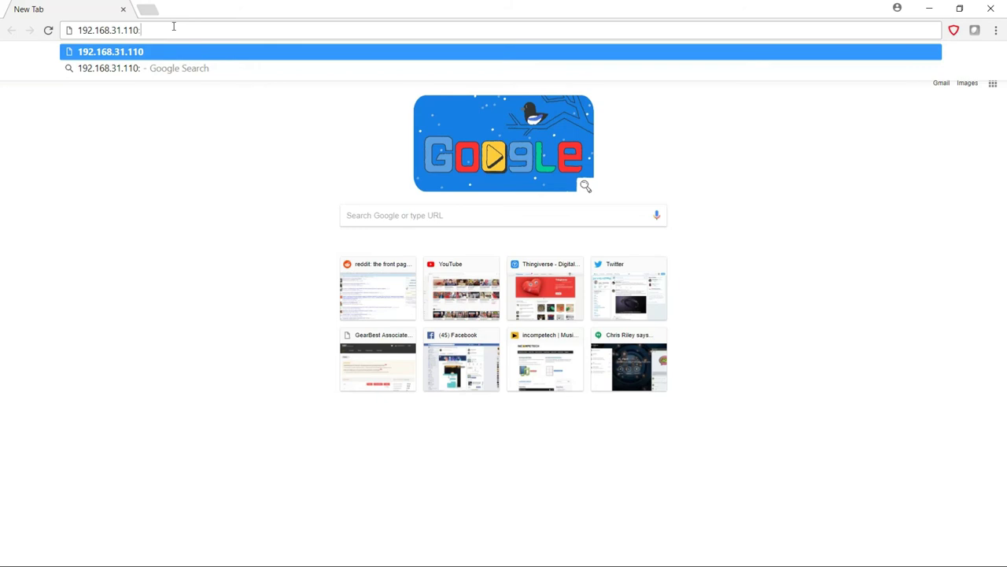
type(":5000")
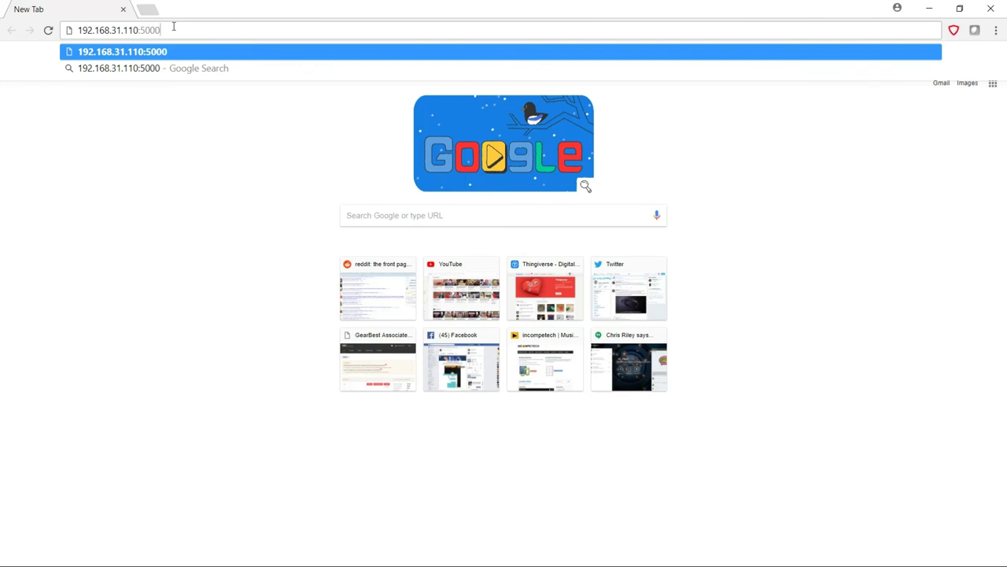
key("Return")
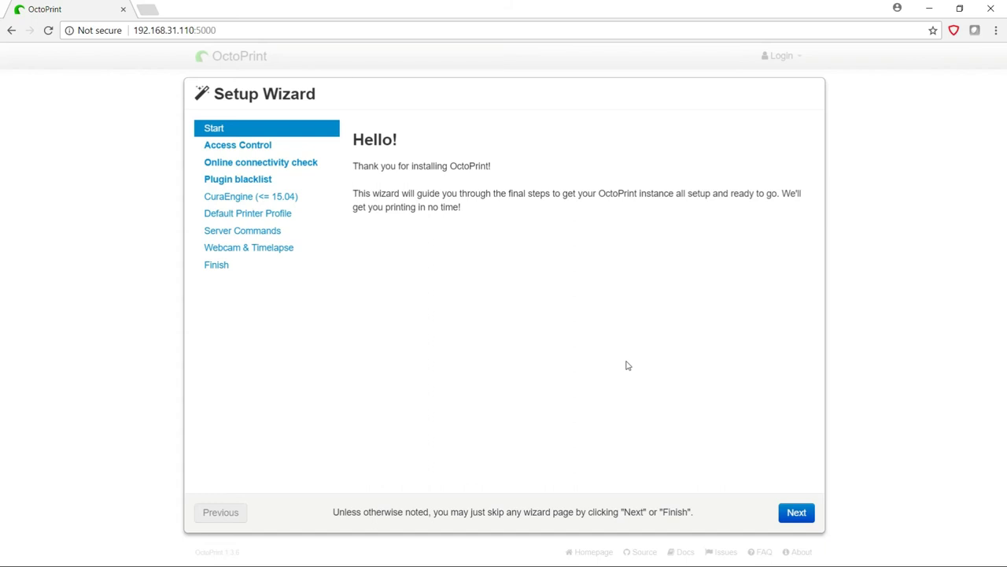
Advance to Access Control and enter the administrator username, password and matching confirmation.
key("Return")
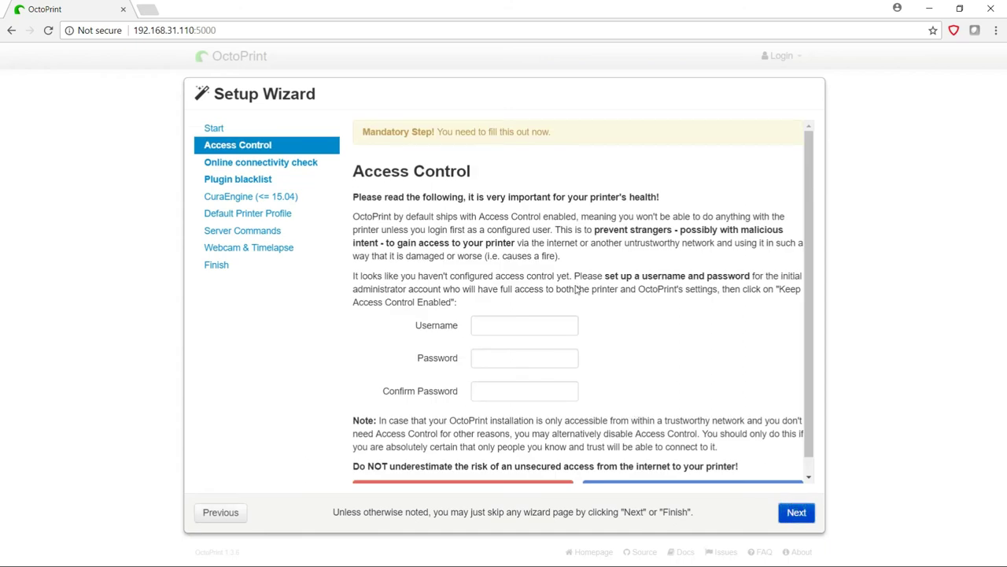
left_click(540, 330)
type("R")
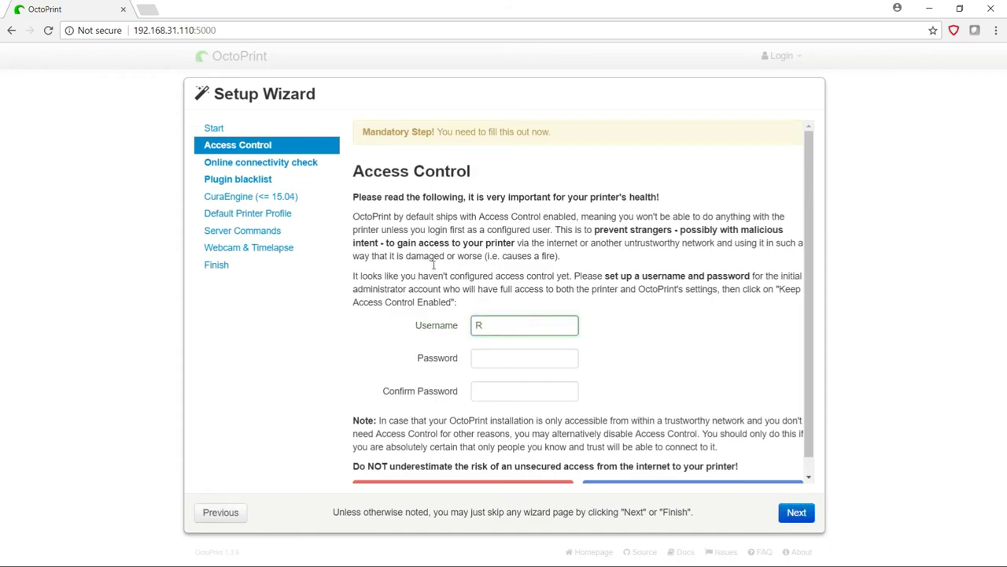
type("iotz")
key("Tab")
type("•••••••••")
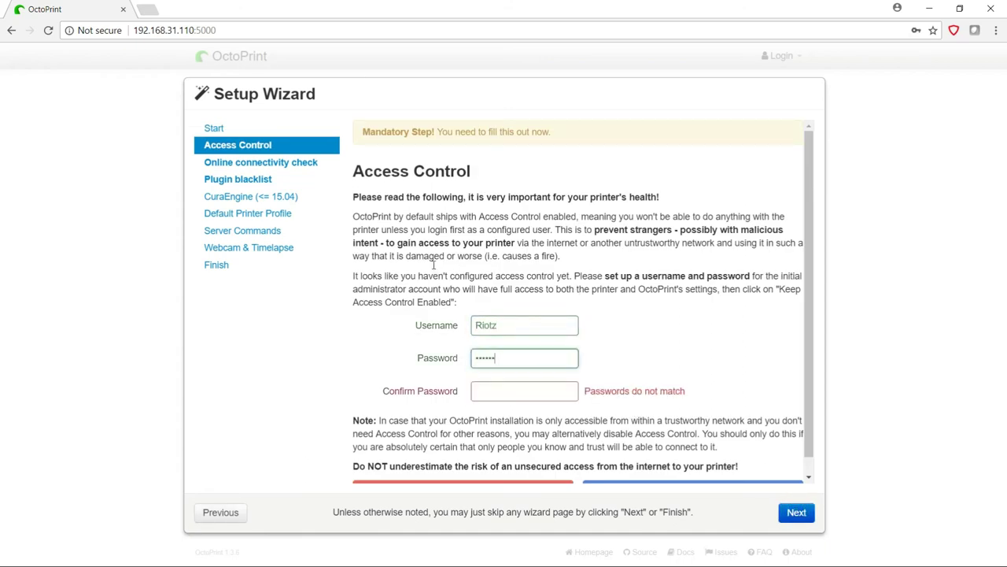
key("Tab")
type("•••••••••")
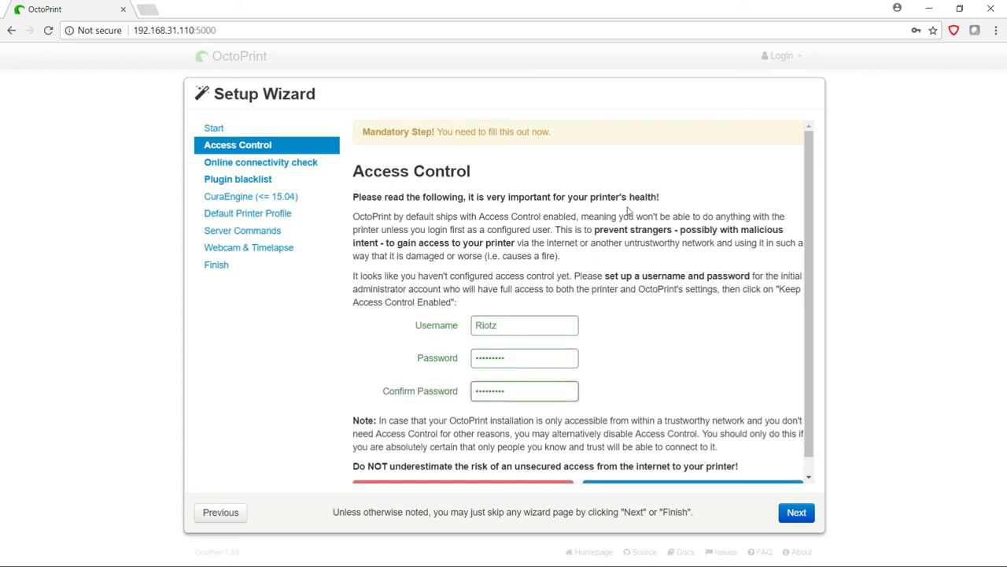
scroll(805, 265, "down", 1)
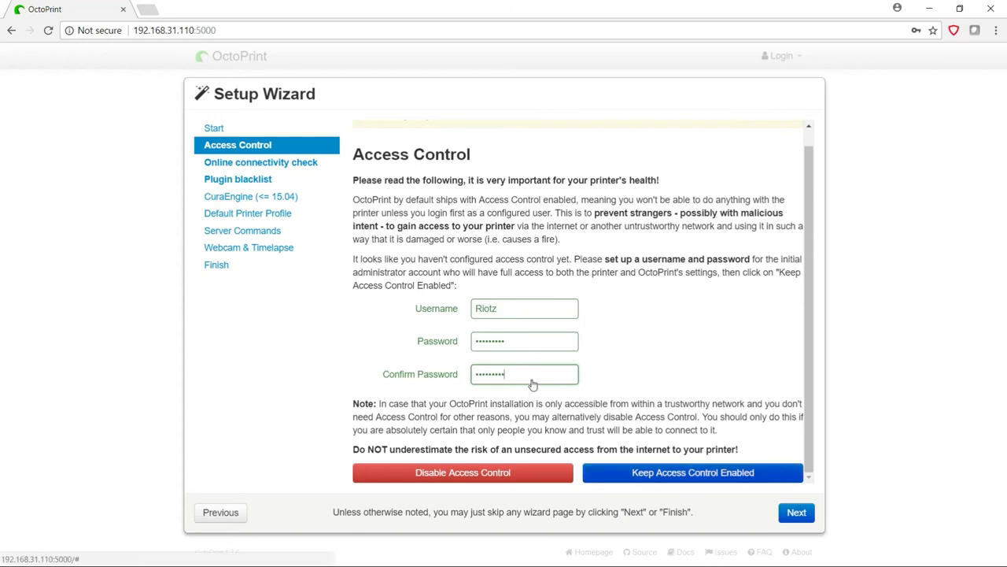
Keep access control enabled, disable the connectivity check, and enable plugin blacklist processing.
left_click(668, 473)
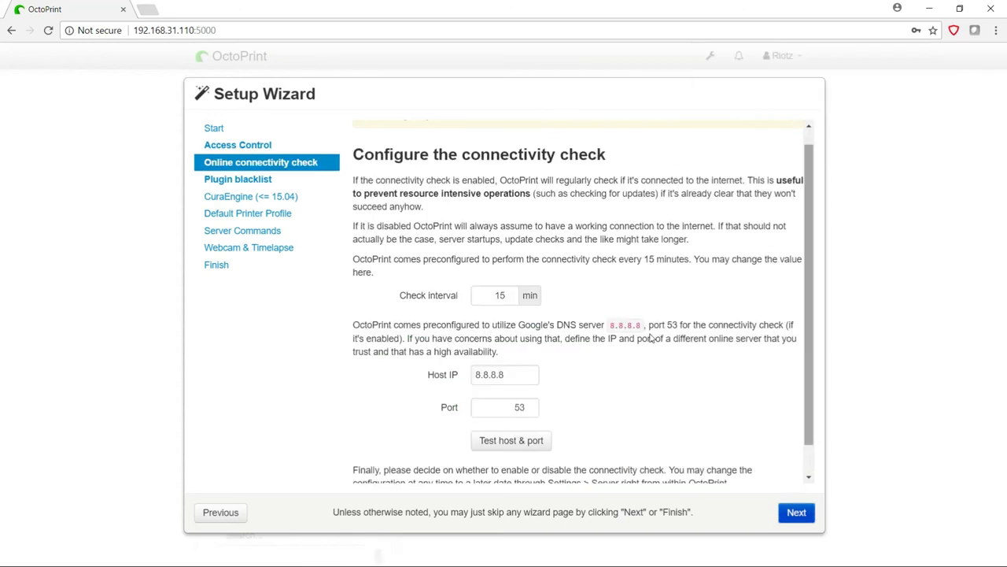
scroll(583, 355, "down", 1)
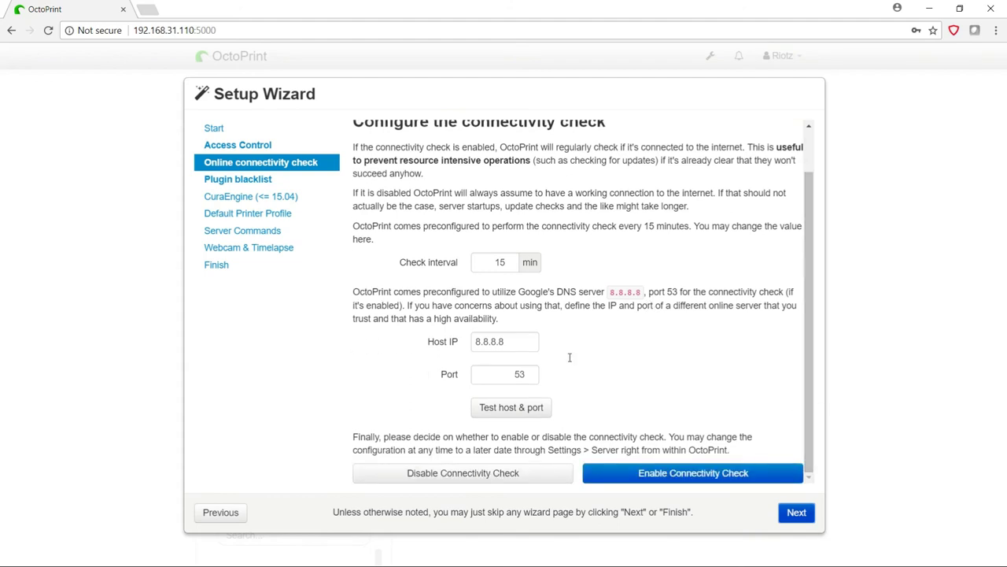
left_click(370, 472)
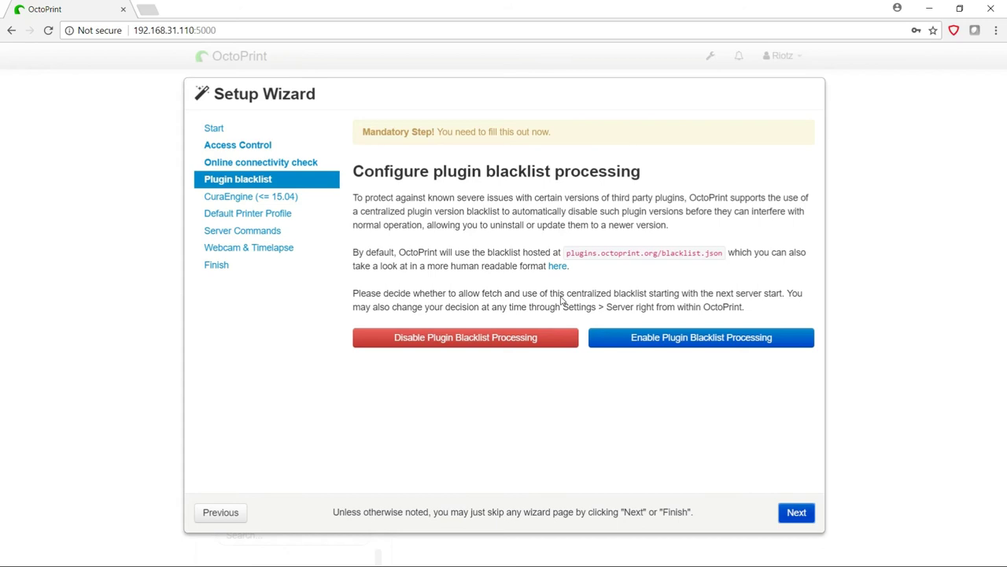
left_click(692, 339)
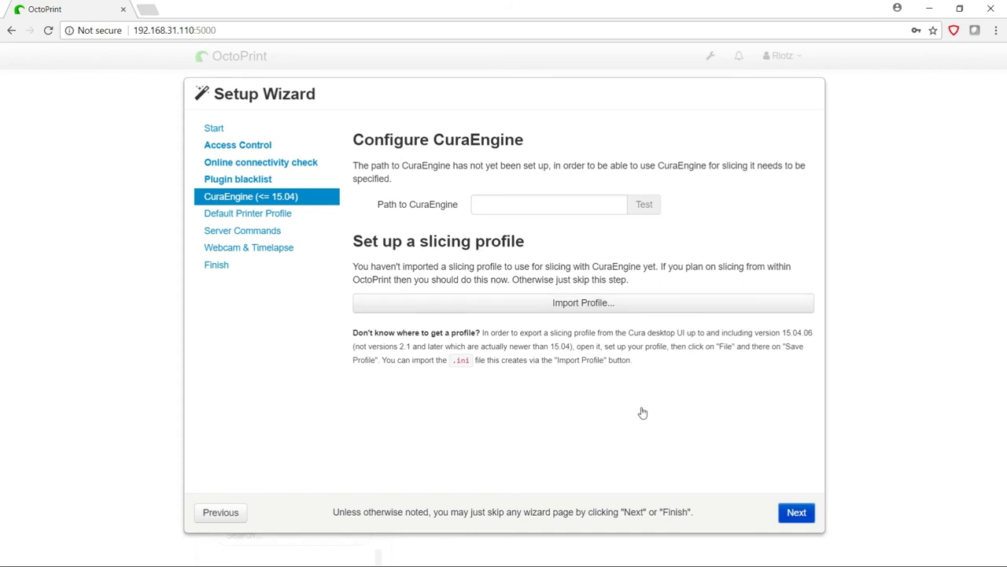
Skip the CuraEngine, printer profile, server commands and webcam pages to reach All Done.
key("Return")
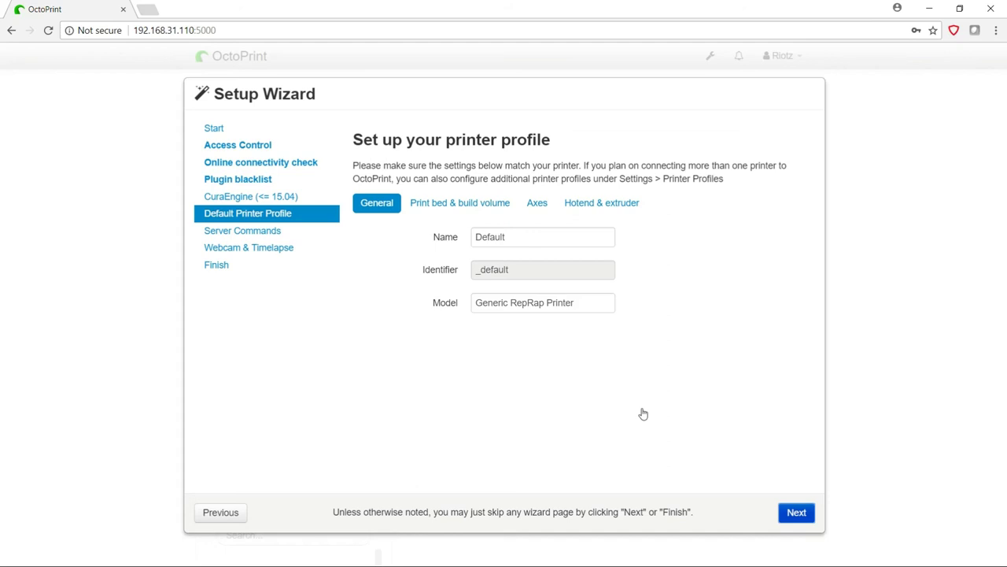
key("Return")
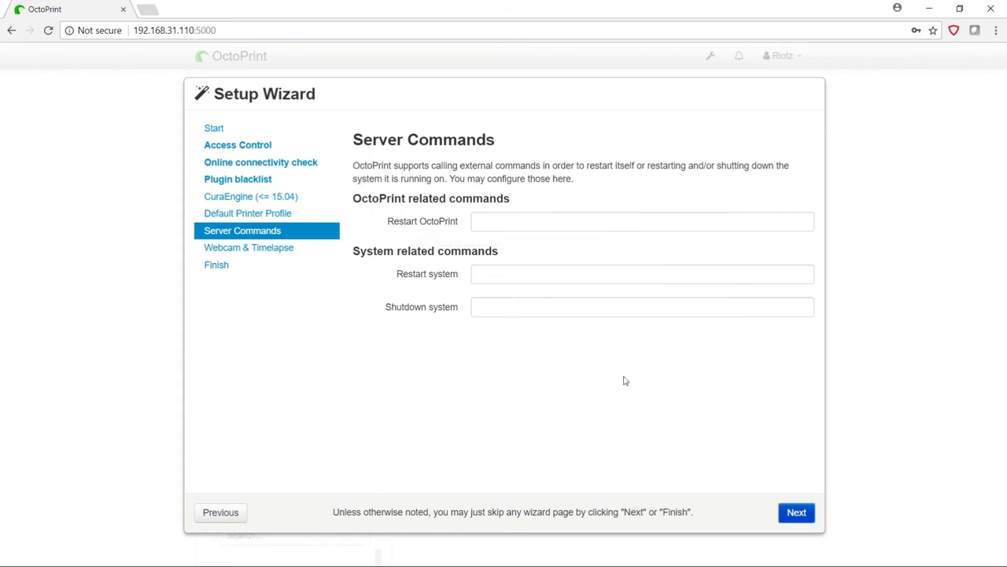
key("Return")
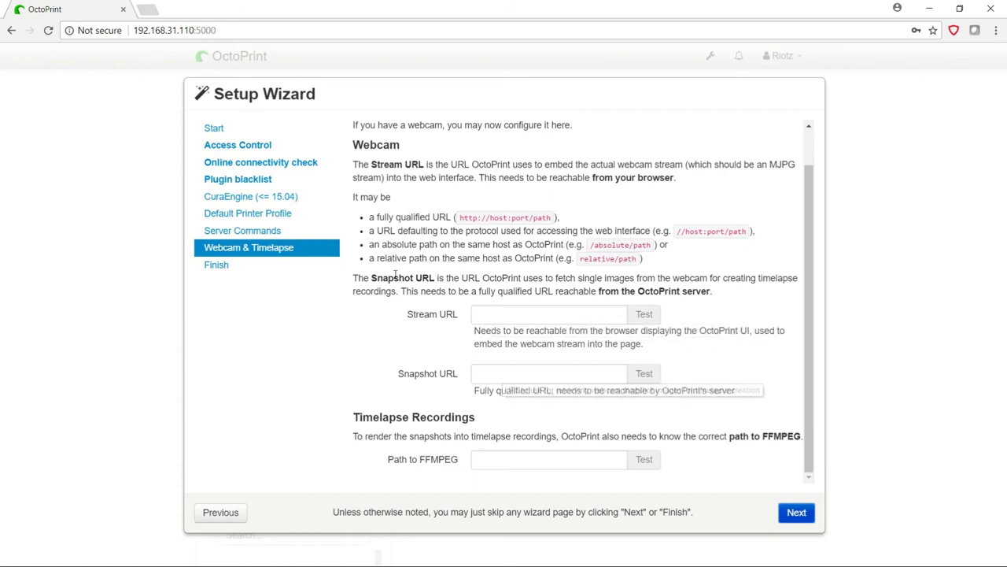
key("Return")
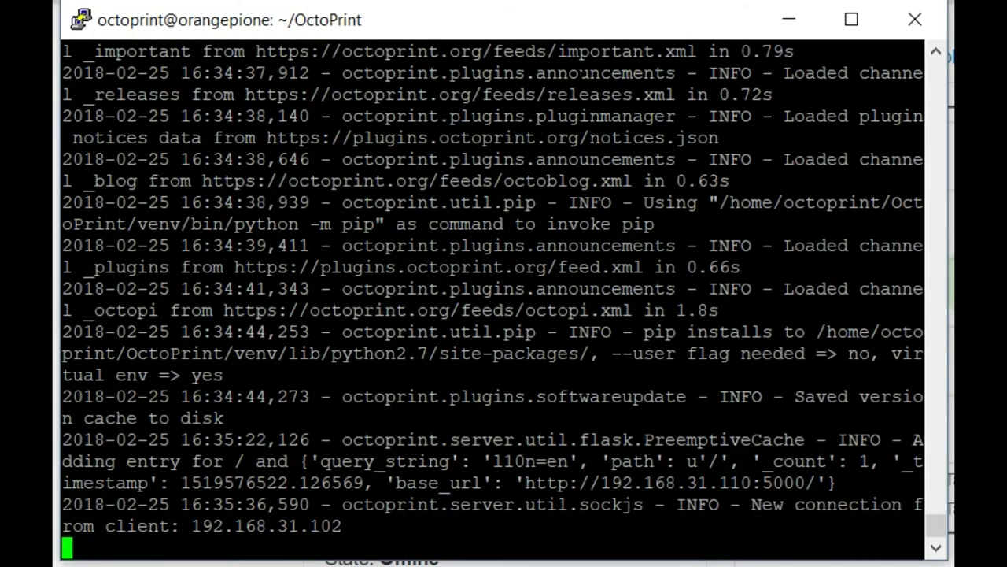
Suspend the OctoPrint server, install an executable /etc/init.d/octoprint, and copy its defaults to /etc/default.
key("ctrl+z")
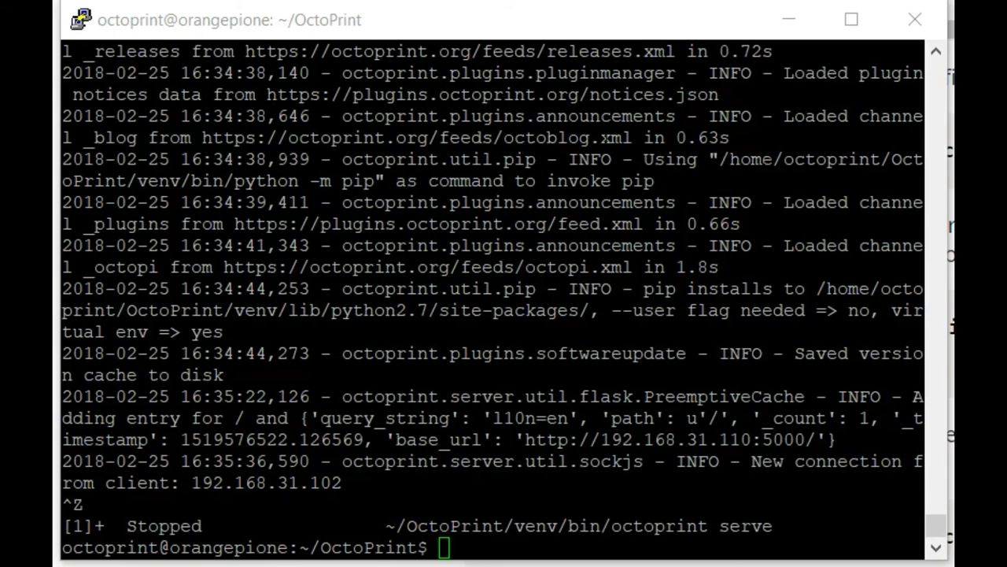
right_click(241, 288)
key("Return")
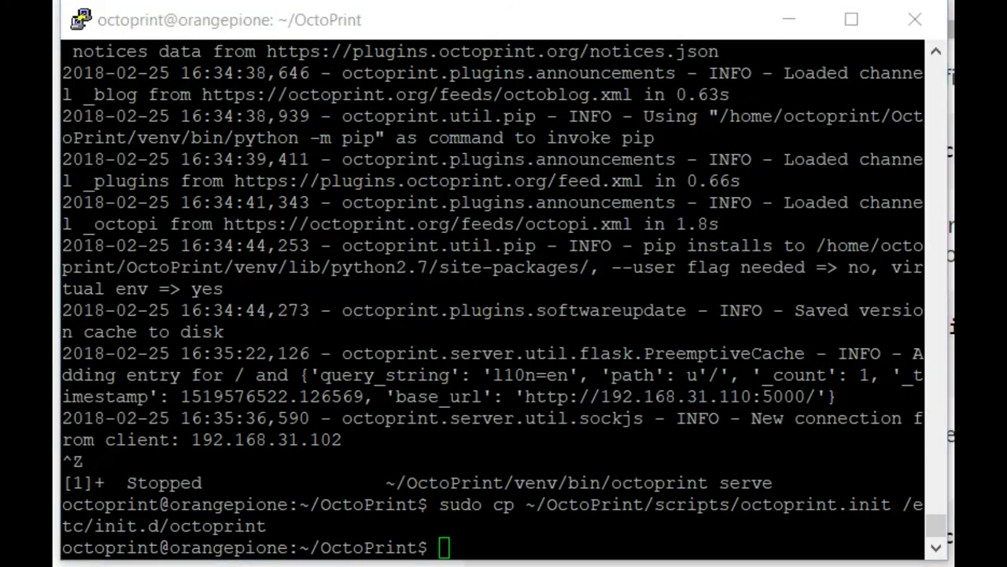
type("sudo chmod +x /etc/init.d/octoprint")
key("Return")
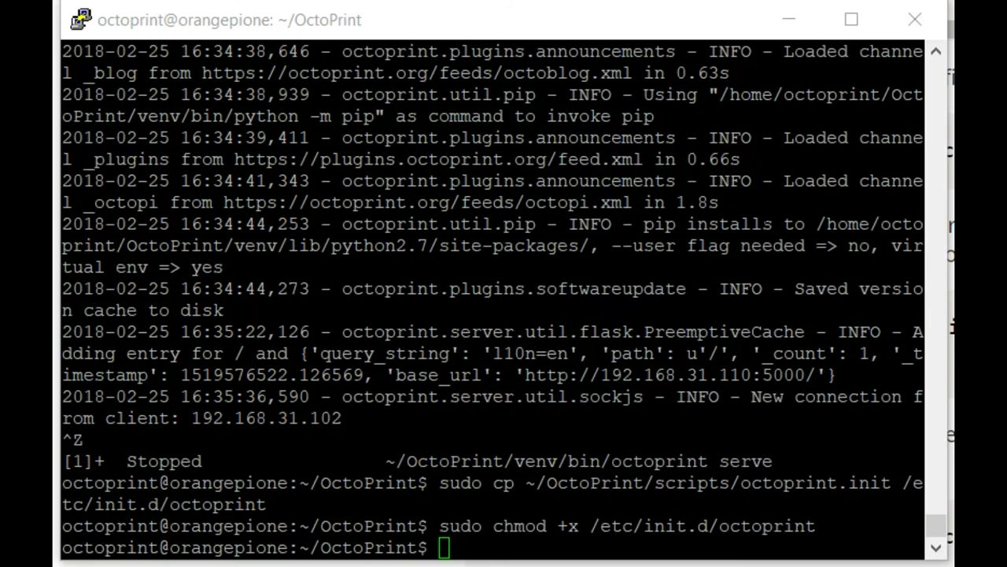
right_click(270, 265)
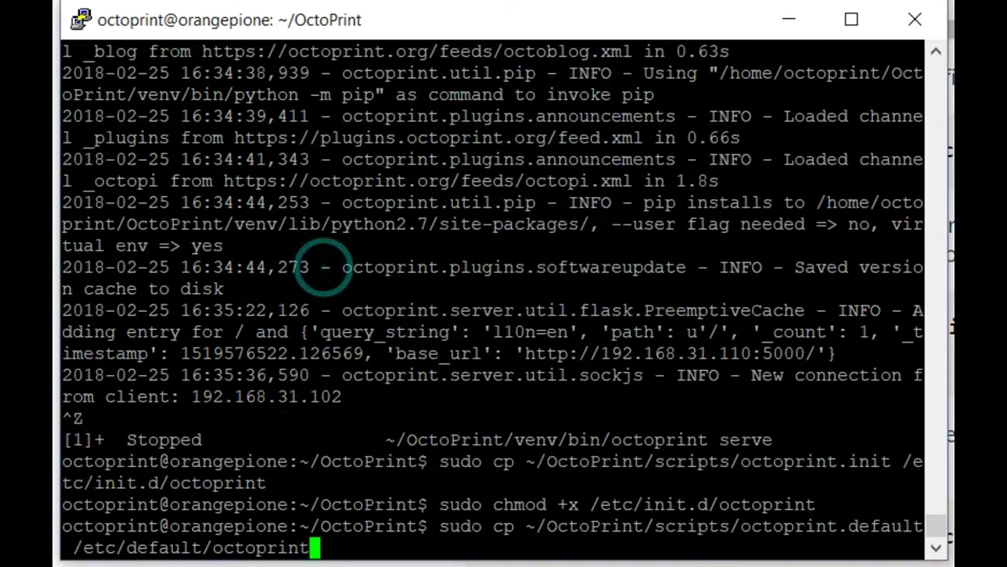
key("Return")
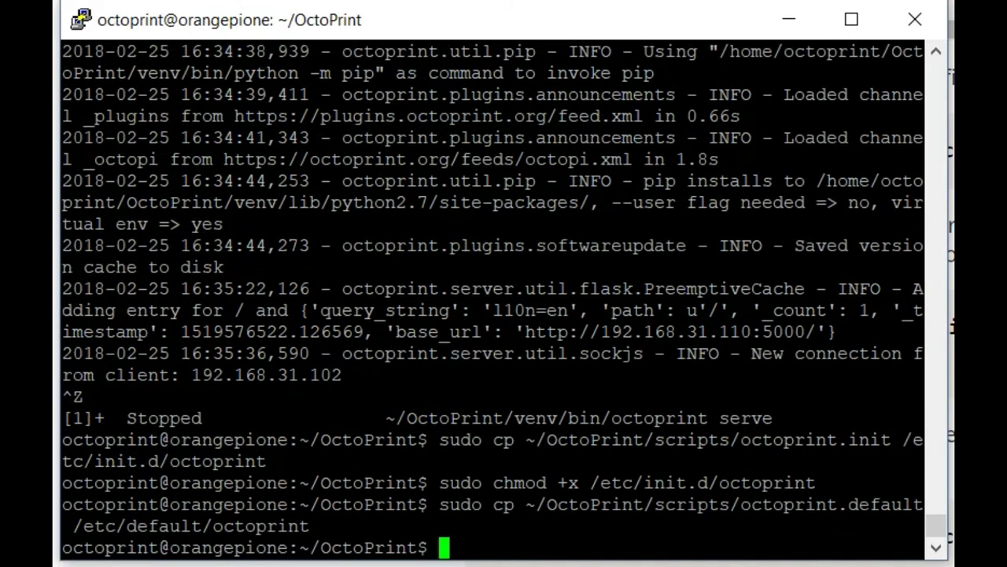
Open /etc/default/octoprint in nano and change OCTOPRINT_USER from pi to octoprint.
right_click(426, 213)
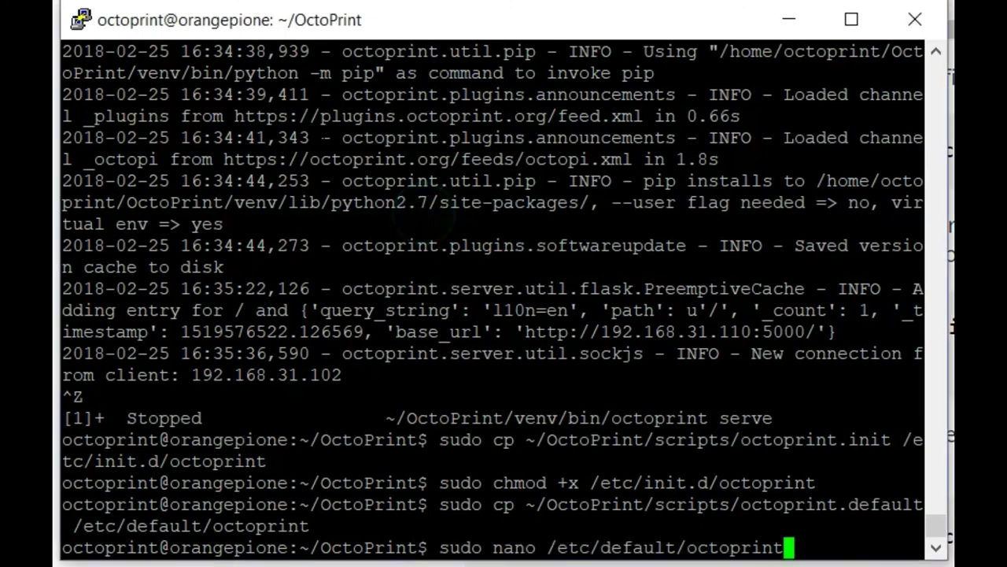
key("Return")
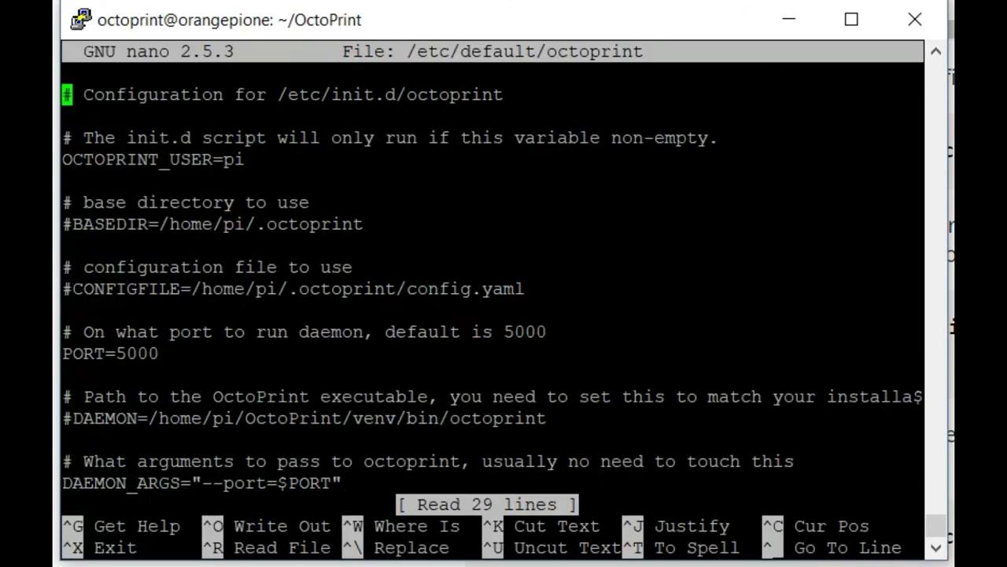
key("Down")
key("Down")
key("Down")
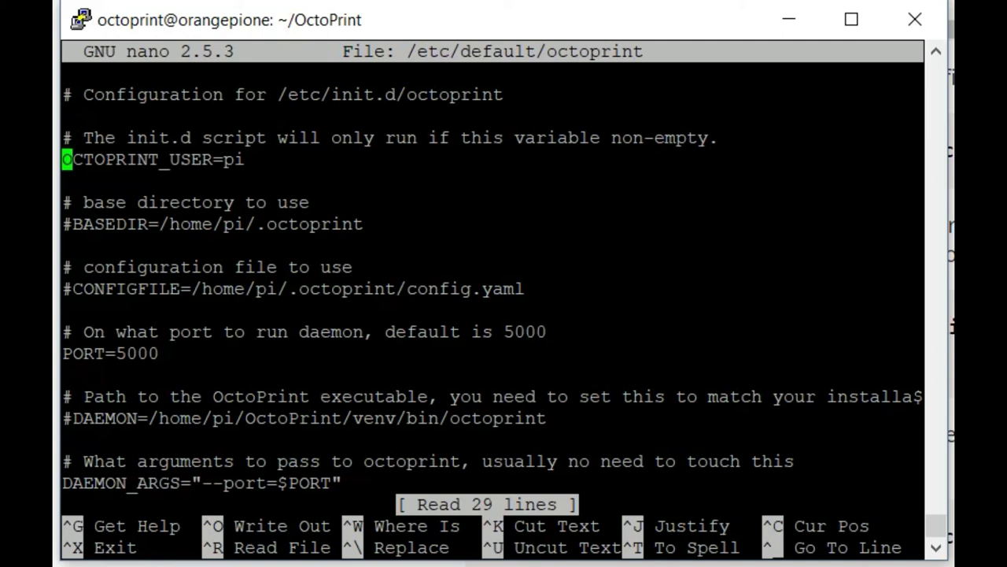
key("Right")
key("Right")
key("Right")
key("Right")
key("Right")
key("Right")
key("Right")
key("Right")
key("Right")
key("Right")
key("Right")
key("Right")
key("Right")
key("Right")
key("Right")
key("Right")
key("Right")
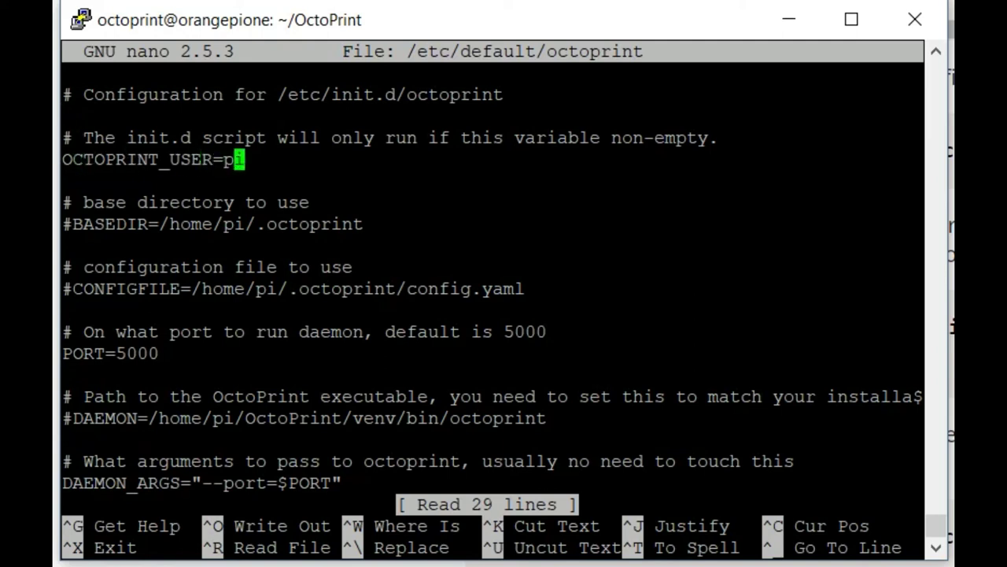
key("BackSpace")
key("BackSpace")
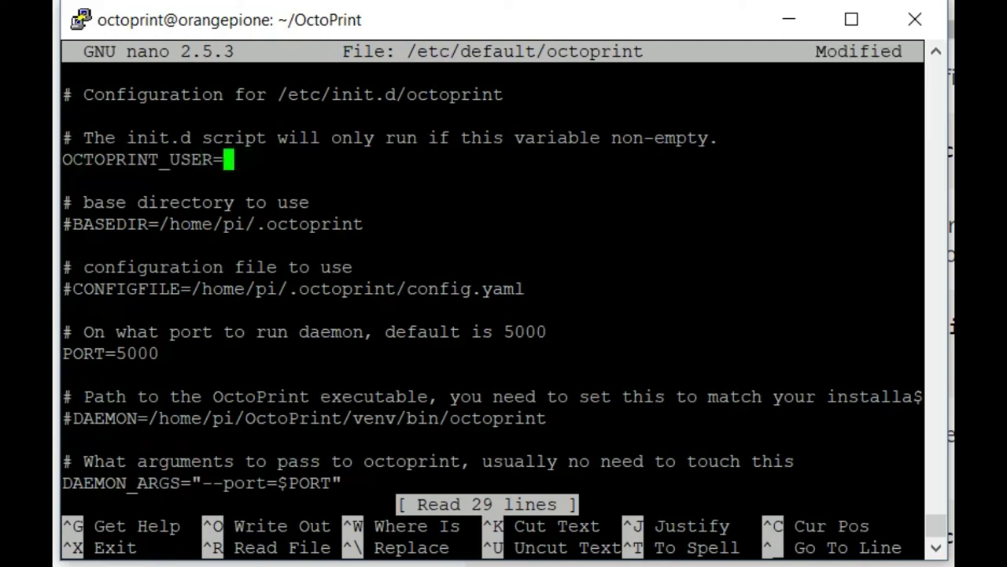
type("octoprint")
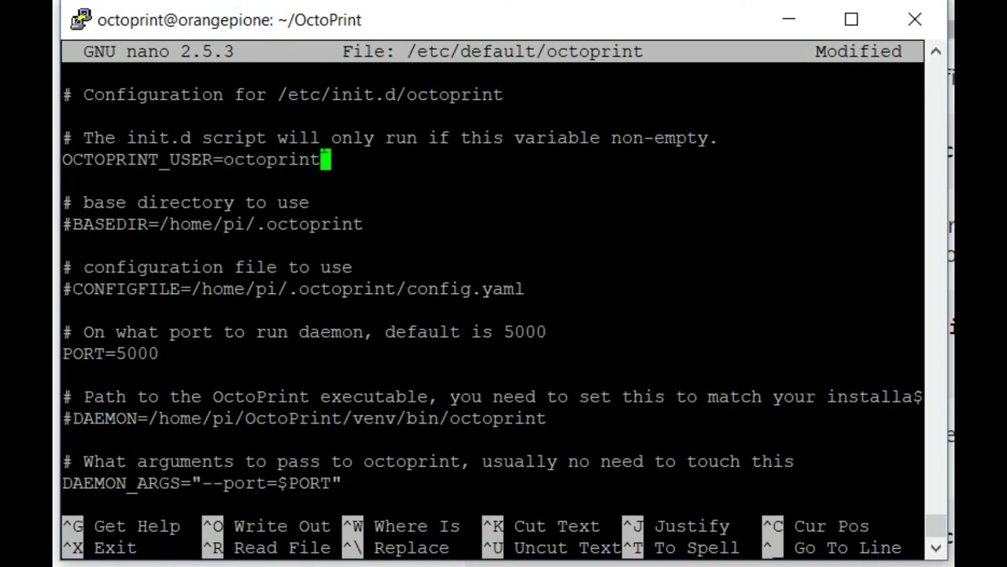
Uncomment DAEMON and set it to /home/octoprint/OctoPrint/venv/bin/octoprint.
key("Down")
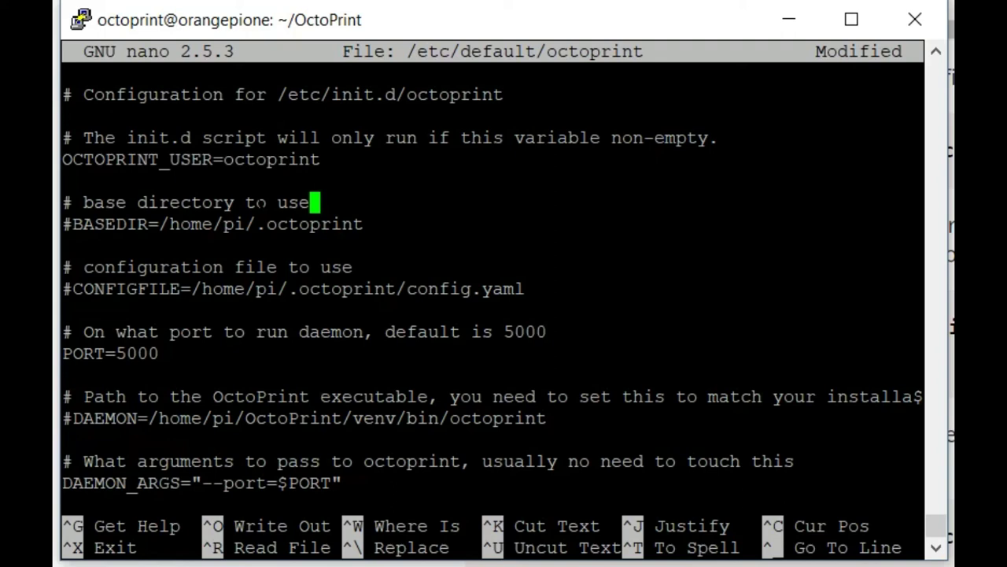
key("Down")
key("Down")
key("Down")
key("Down")
key("Down")
key("Down")
key("Down")
key("Down")
key("Down")
key("Down")
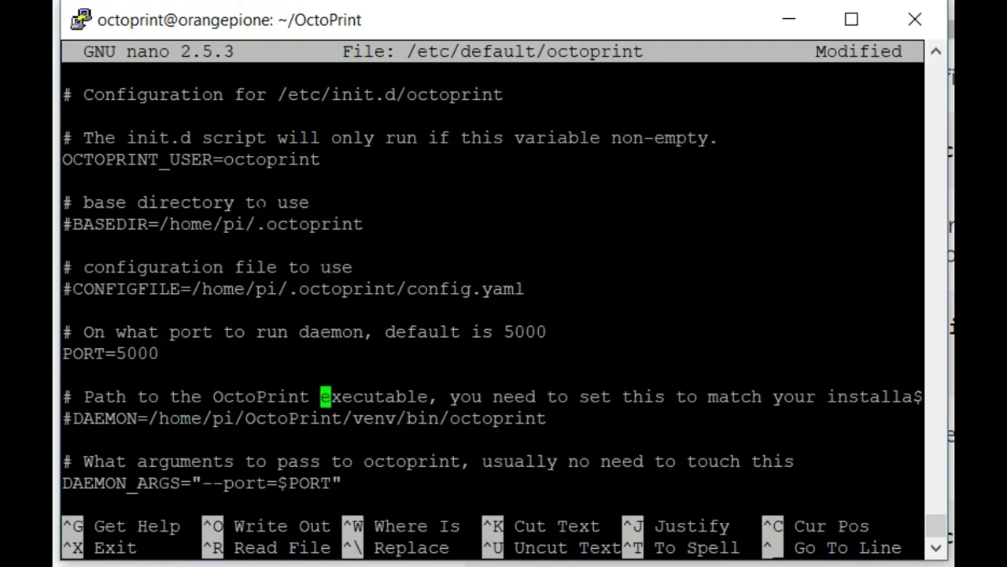
key("Left")
key("Left")
key("Left")
key("Left")
key("Left")
key("Left")
key("Left")
key("Left")
key("Left")
key("Left")
key("Left")
key("Left")
key("Left")
key("Left")
key("Left")
key("Left")
key("Left")
key("Left")
key("Left")
key("Left")
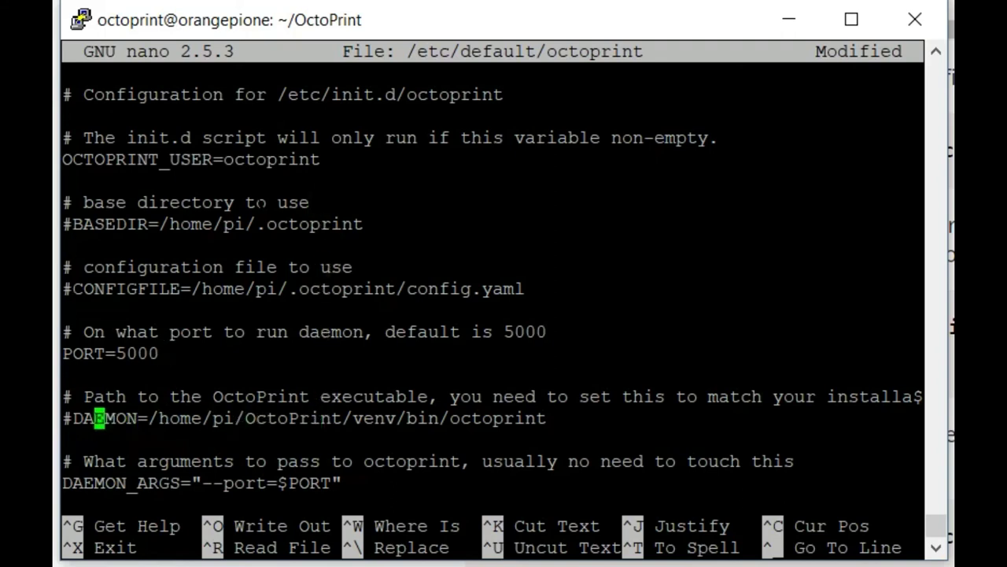
key("BackSpace")
key("Right")
key("Right")
key("Right")
key("Right")
key("Right")
key("Right")
key("Right")
key("Right")
key("Right")
key("Right")
key("Right")
key("Right")
key("Right")
key("Right")
key("Right")
key("Right")
key("Right")
key("Right")
key("Right")
key("Right")
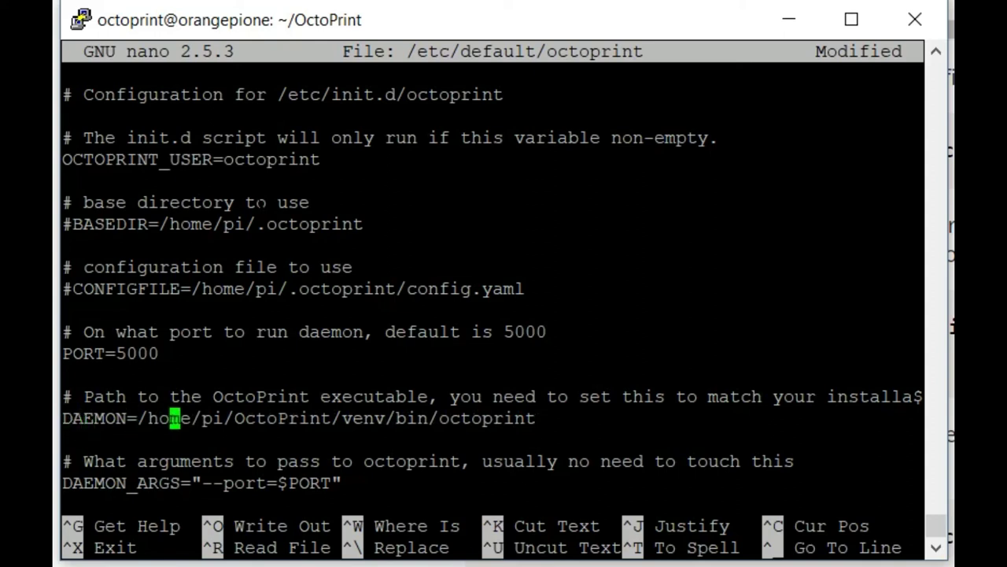
key("Right")
key("Right")
key("Right")
key("Right")
key("Right")
key("Right")
key("Right")
key("Right")
key("Right")
key("Right")
key("Right")
key("Right")
key("Right")
key("Right")
key("Right")
key("Right")
key("Right")
key("Right")
key("Right")
key("Right")
key("Left")
key("Left")
key("Left")
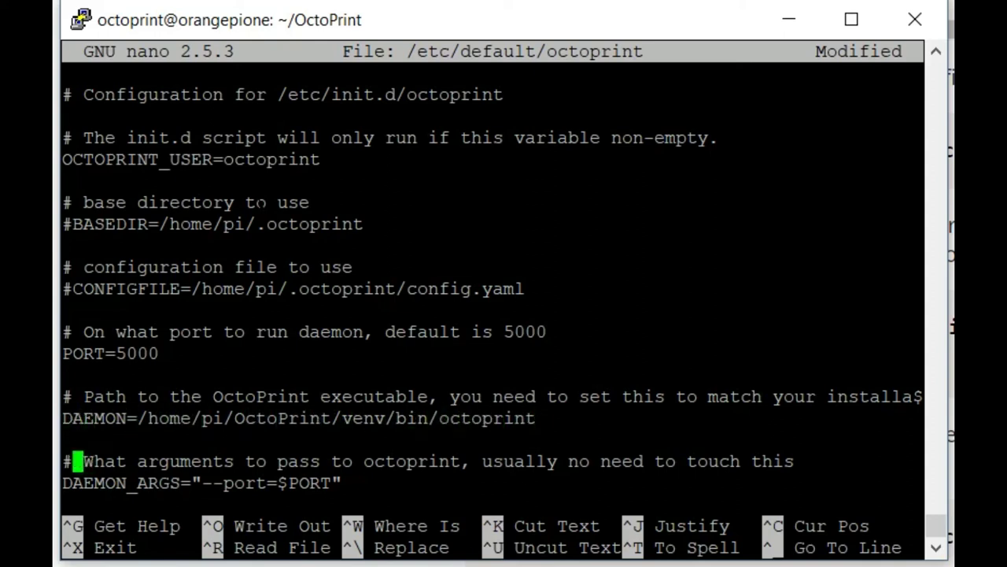
key("Left")
key("BackSpace")
key("BackSpace")
key("BackSpace")
key("BackSpace")
key("BackSpace")
key("BackSpace")
key("BackSpace")
key("BackSpace")
key("BackSpace")
key("BackSpace")
key("BackSpace")
key("BackSpace")
key("BackSpace")
key("BackSpace")
key("BackSpace")
key("BackSpace")
key("BackSpace")
key("BackSpace")
key("BackSpace")
key("BackSpace")
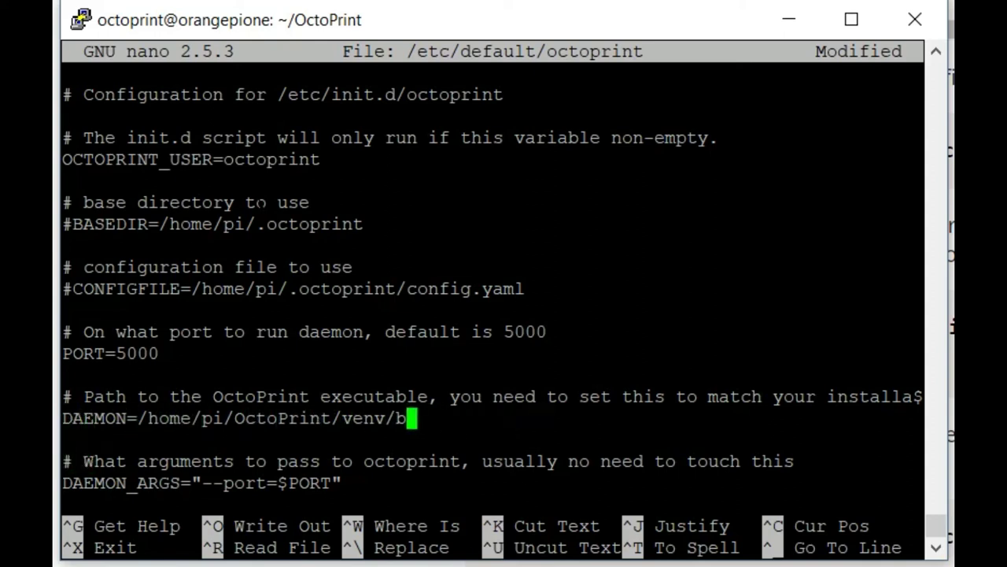
key("BackSpace")
key("BackSpace")
key("BackSpace")
key("BackSpace")
key("BackSpace")
key("BackSpace")
key("BackSpace")
key("BackSpace")
key("BackSpace")
key("BackSpace")
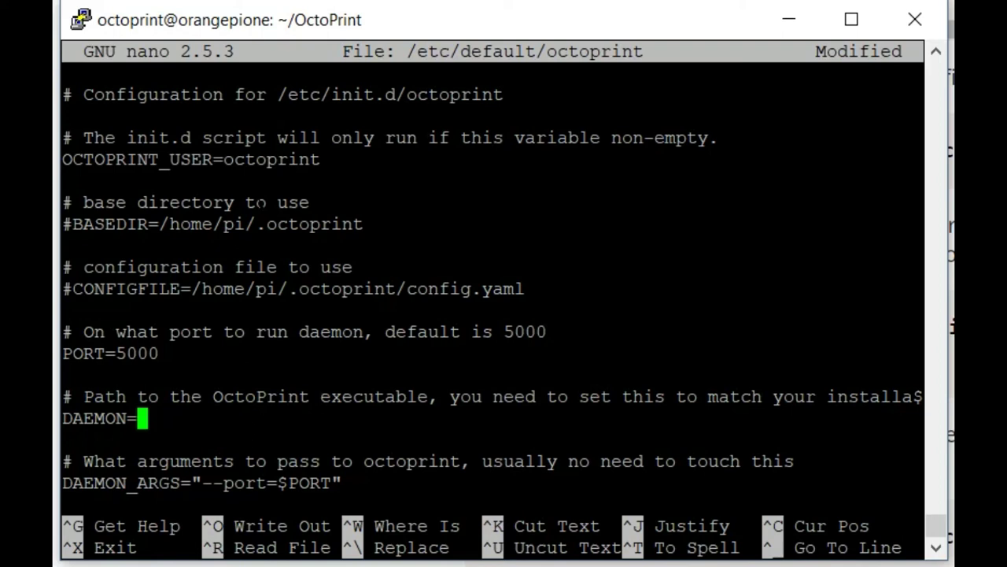
right_click(344, 285)
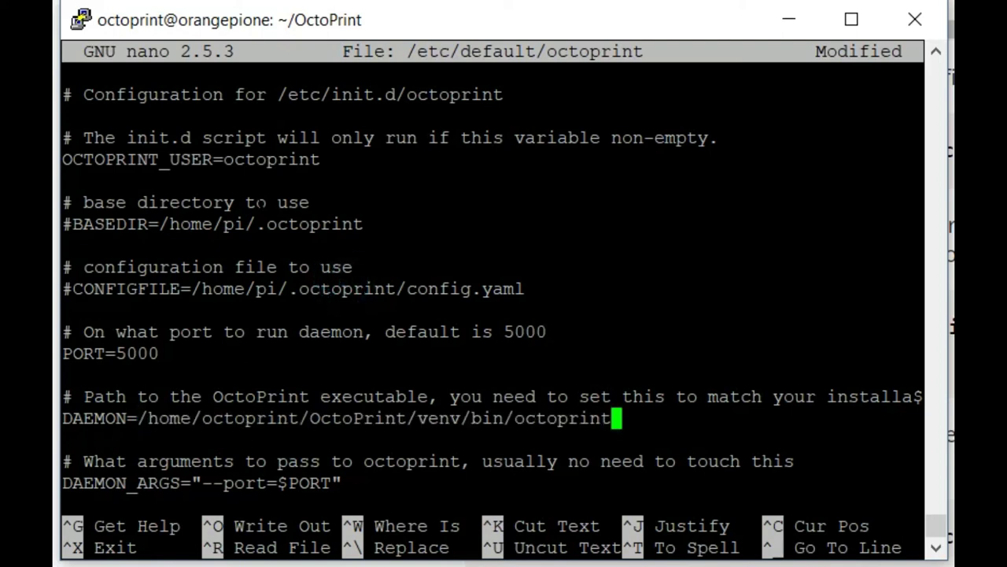
Save /etc/default/octoprint and exit nano to the shell.
key("ctrl+o")
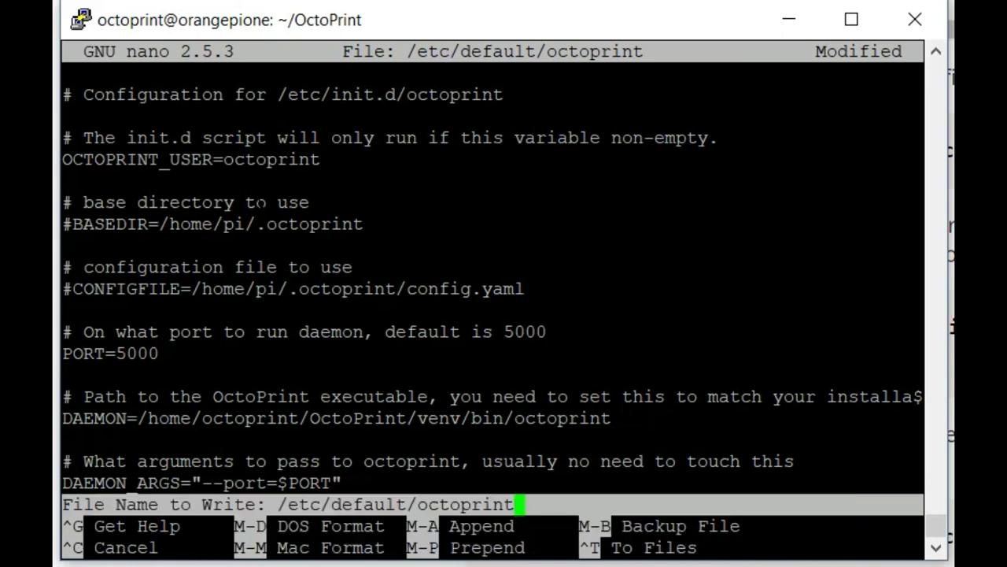
key("Return")
key("ctrl+o")
key("ctrl+c")
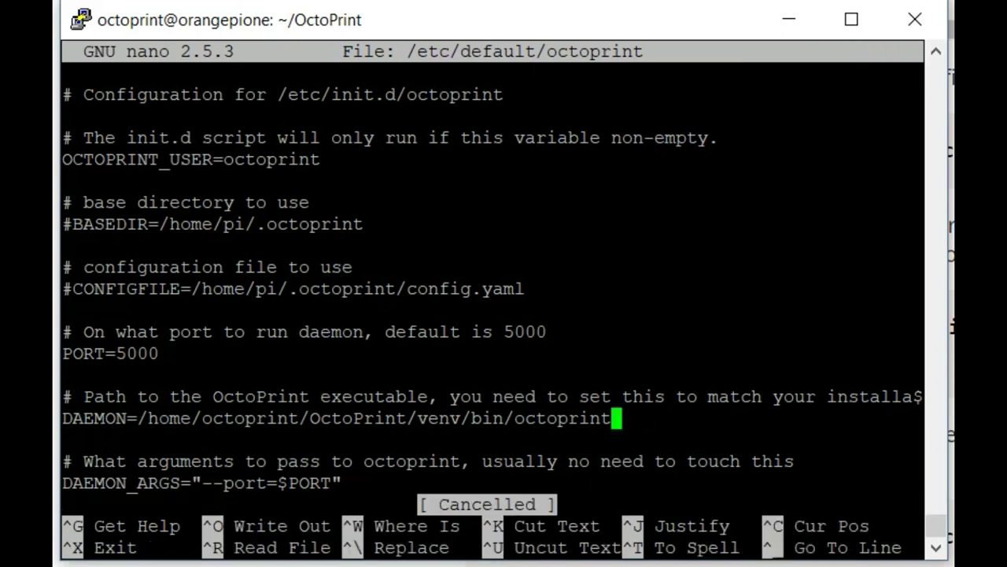
key("ctrl+x")
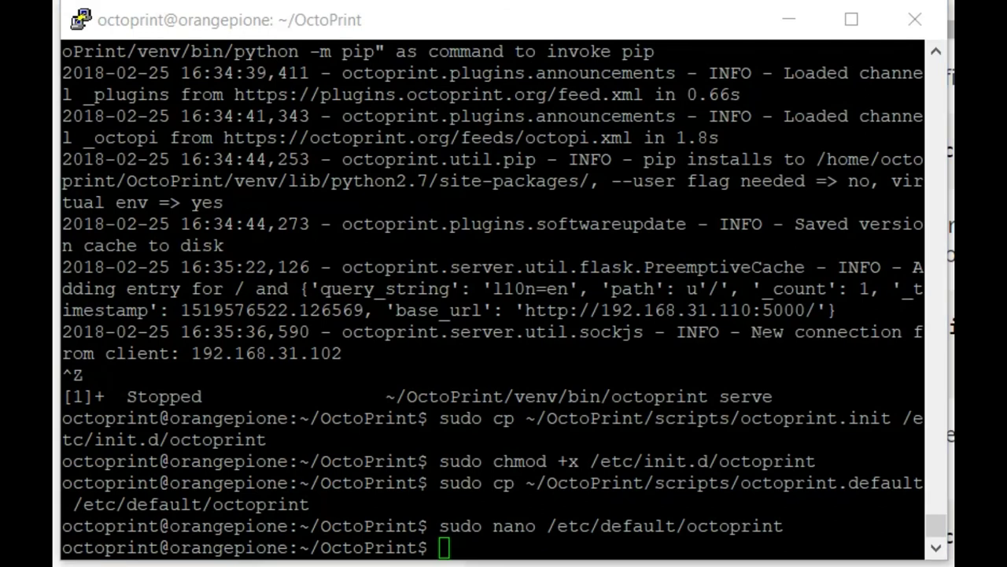
Run update-rc.d octoprint defaults, authenticating with identity 1, then sudo service octoprint start.
right_click(477, 254)
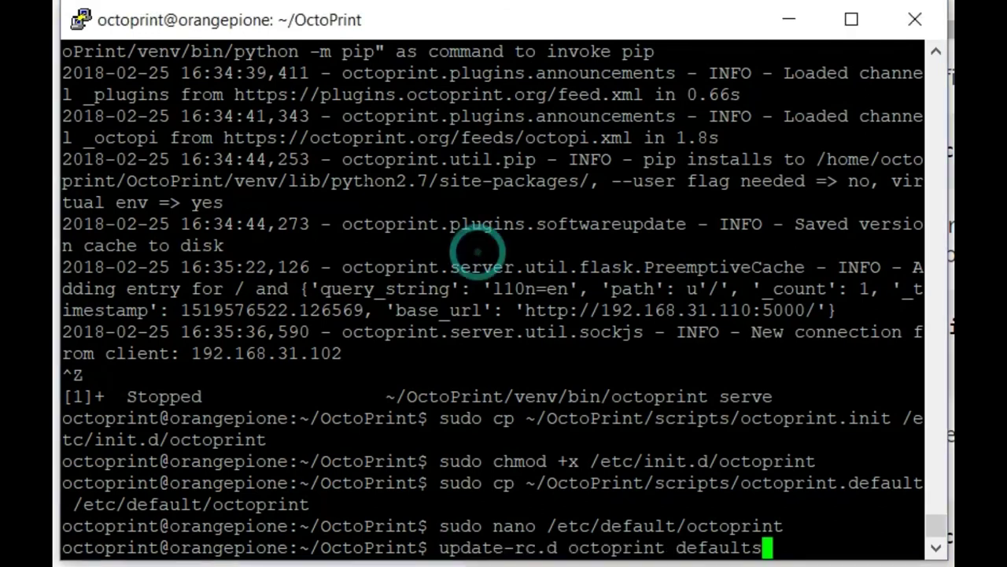
key("Return")
type("1")
key("Return")
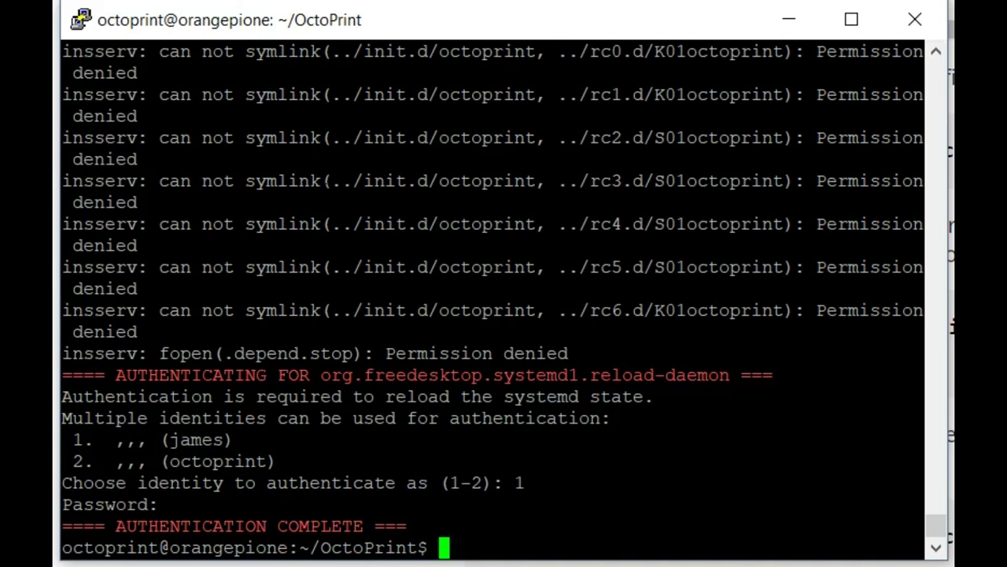
right_click(461, 258)
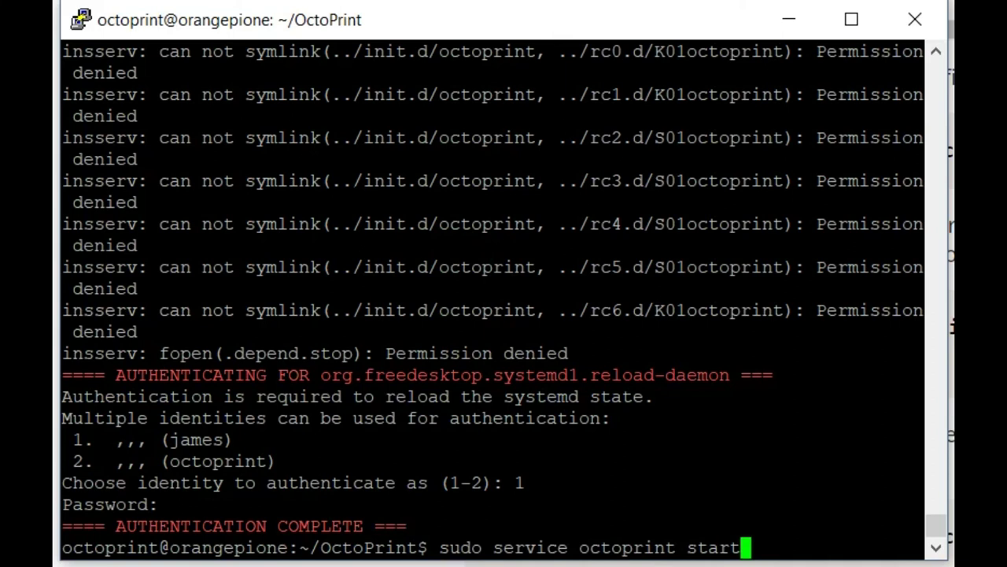
key("Return")
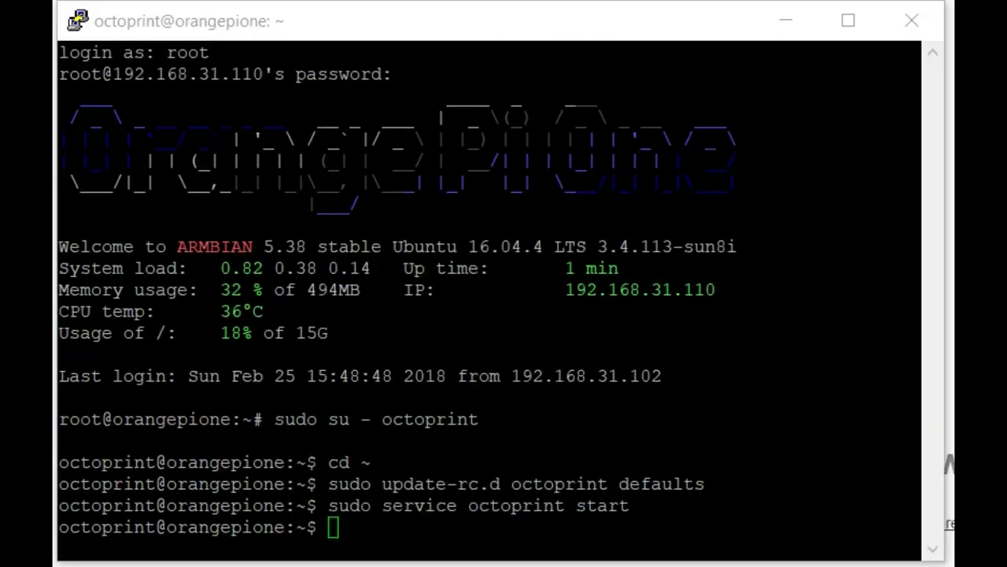